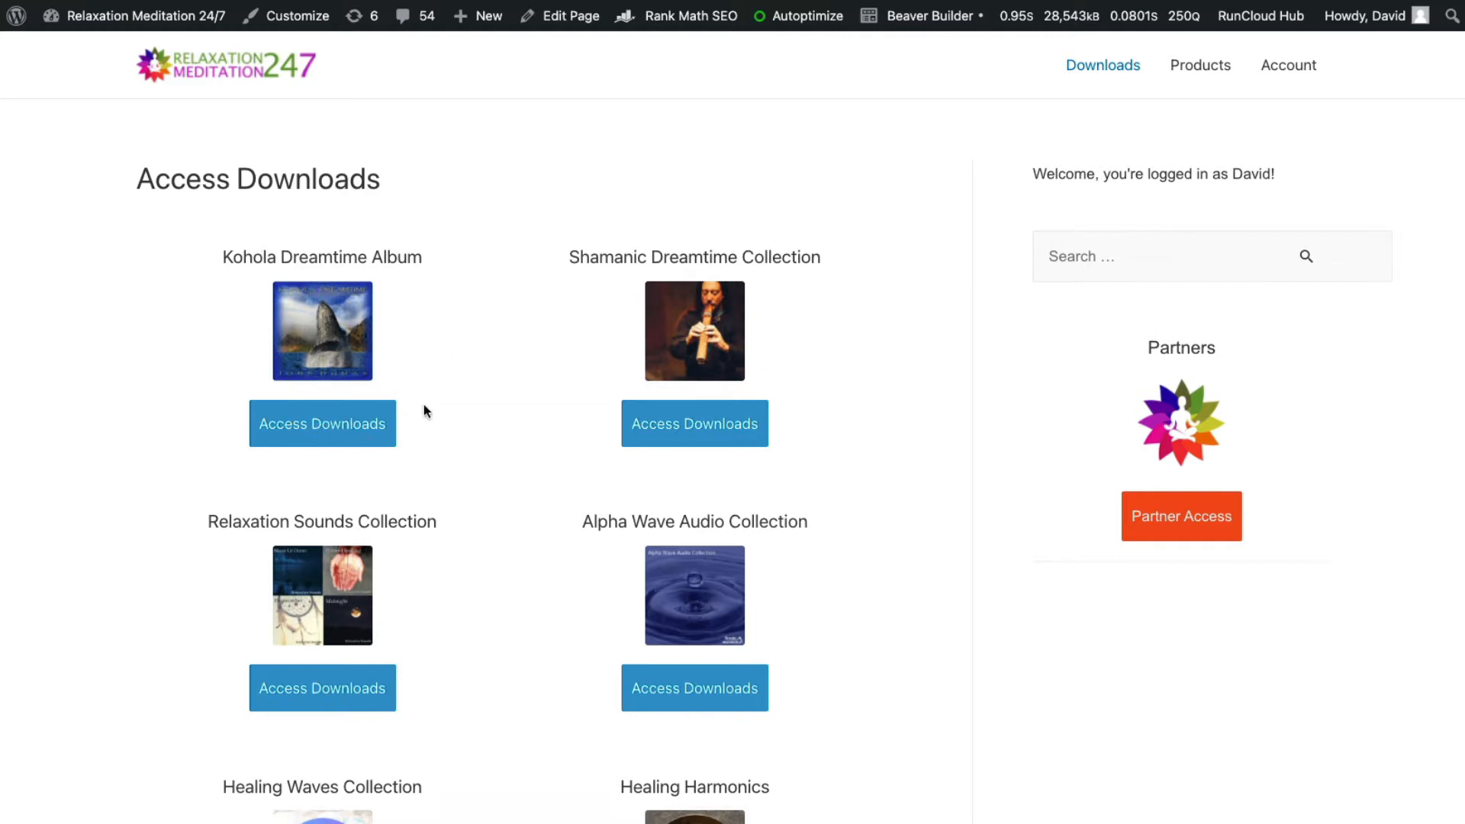
- Look over the Access Downloads page and open it in the page editor
{"action": "scroll", "coordinate": [530, 432], "scroll_direction": "down", "scroll_amount": 8}
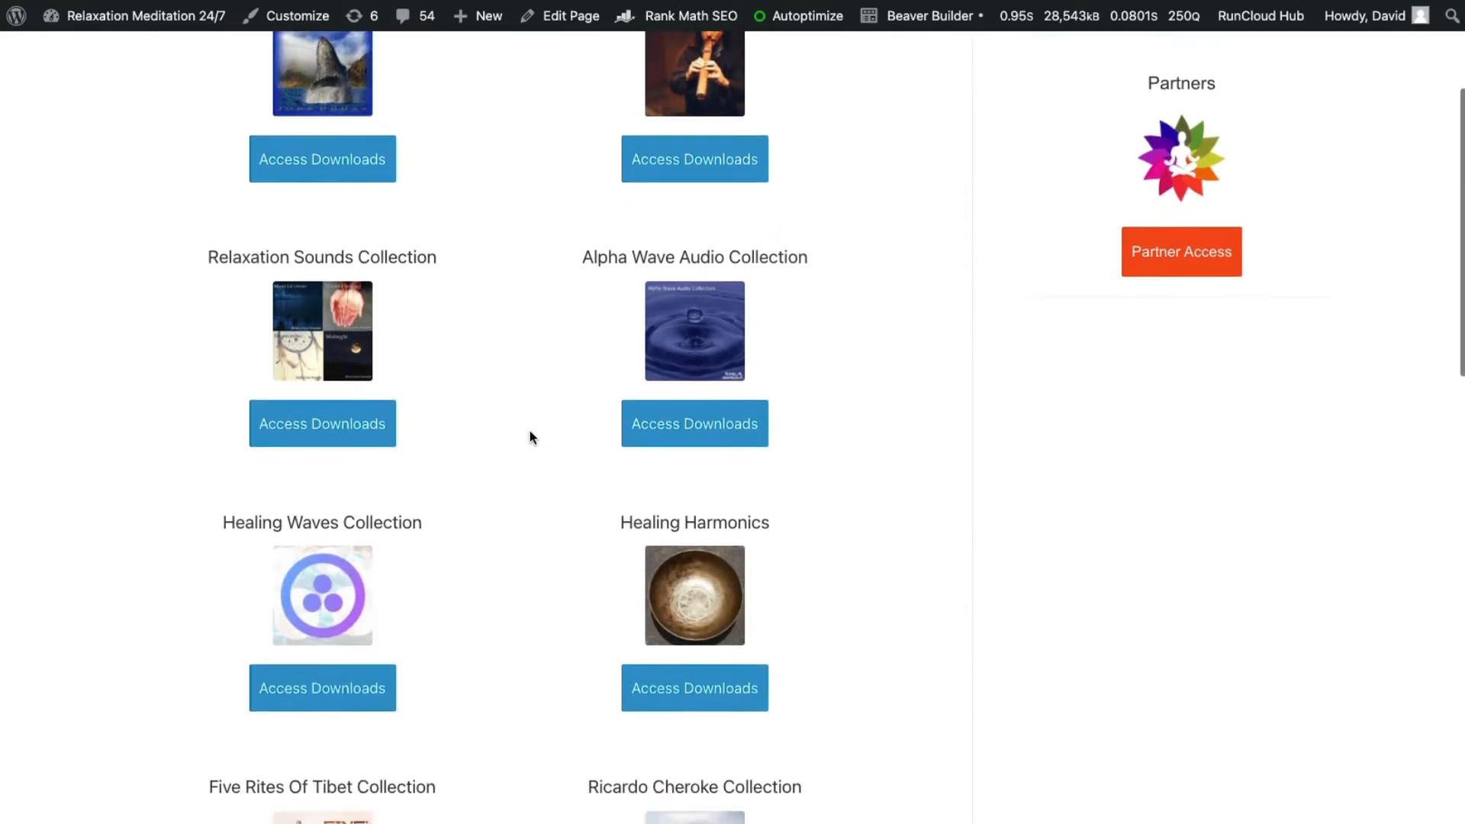
{"action": "scroll", "coordinate": [455, 390], "scroll_direction": "down", "scroll_amount": 14}
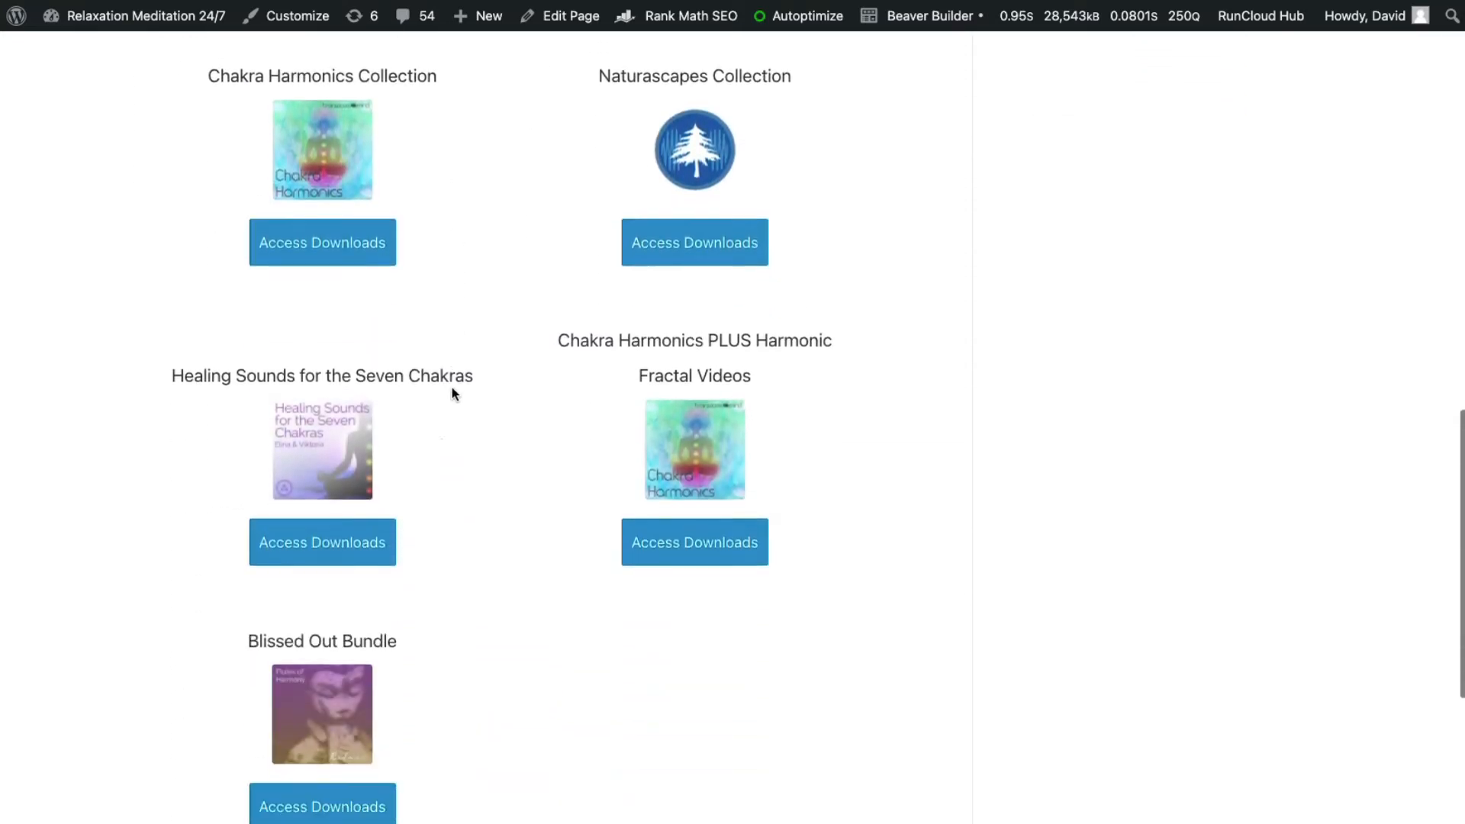
{"action": "scroll", "coordinate": [449, 422], "scroll_direction": "down", "scroll_amount": 2}
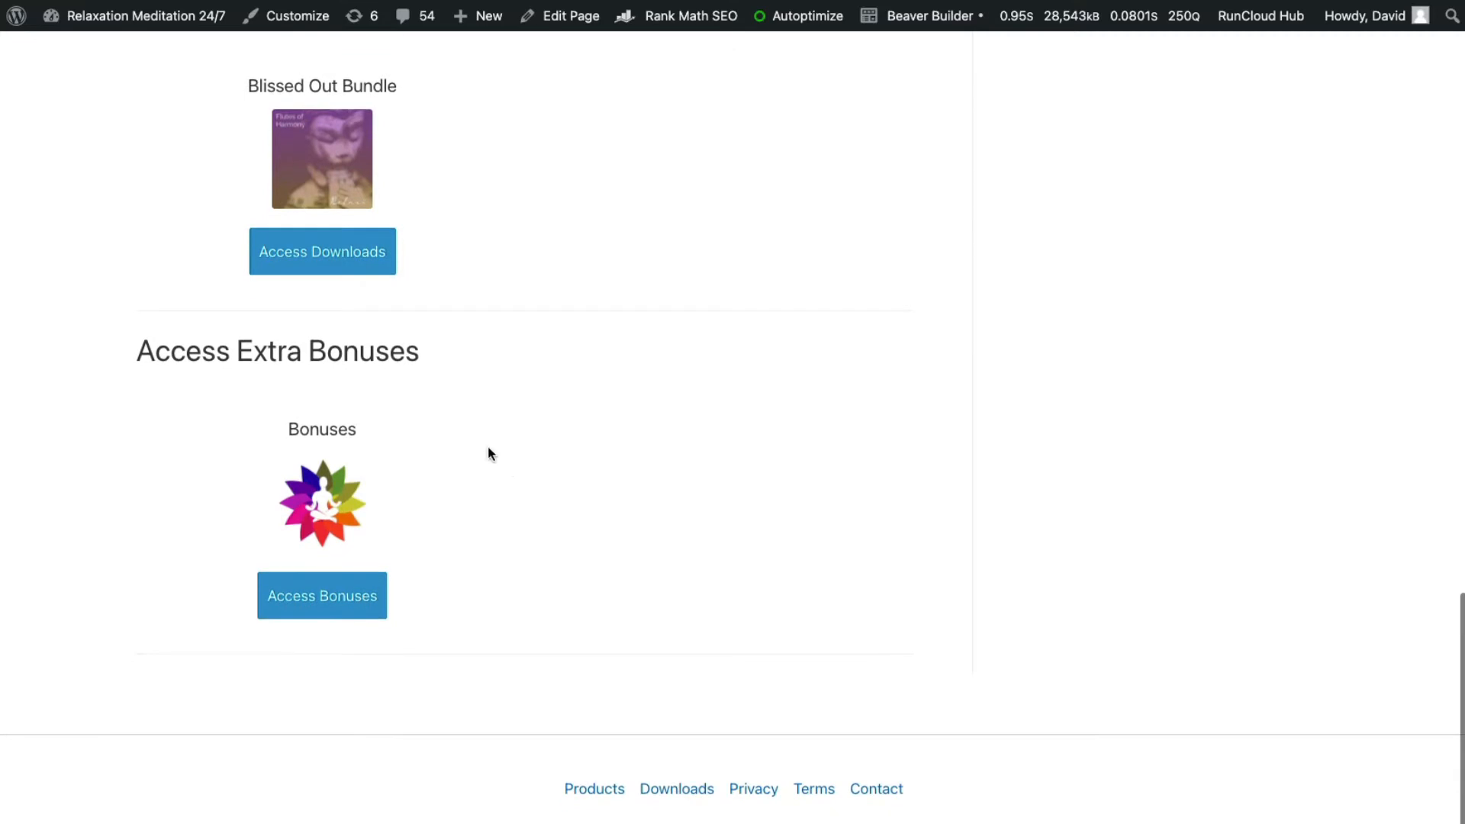
{"action": "scroll", "coordinate": [488, 452], "scroll_direction": "up", "scroll_amount": 11}
{"action": "scroll", "coordinate": [451, 429], "scroll_direction": "up", "scroll_amount": 12}
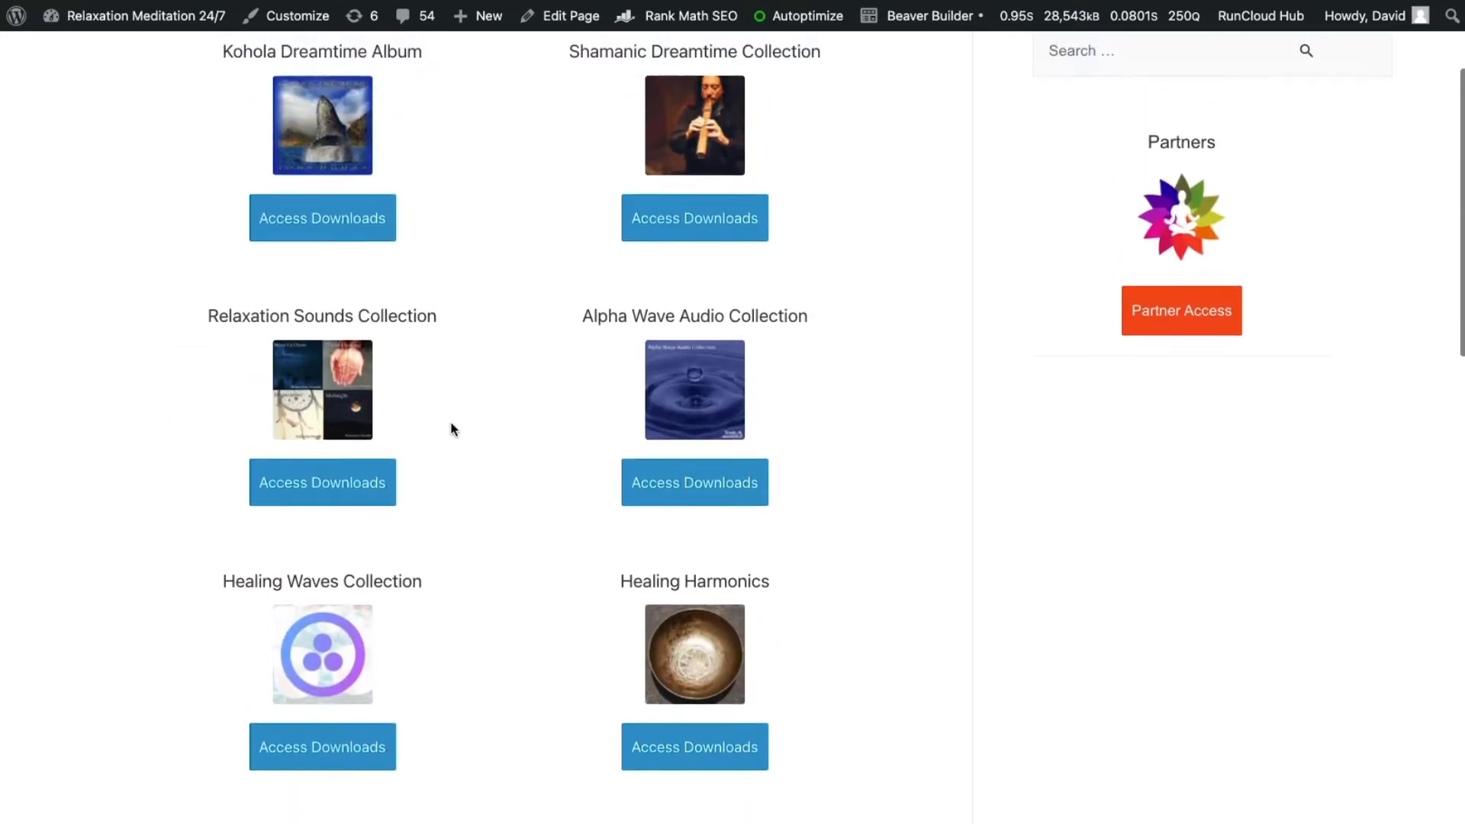
{"action": "left_click", "coordinate": [571, 15]}
{"action": "left_click", "coordinate": [1142, 91]}
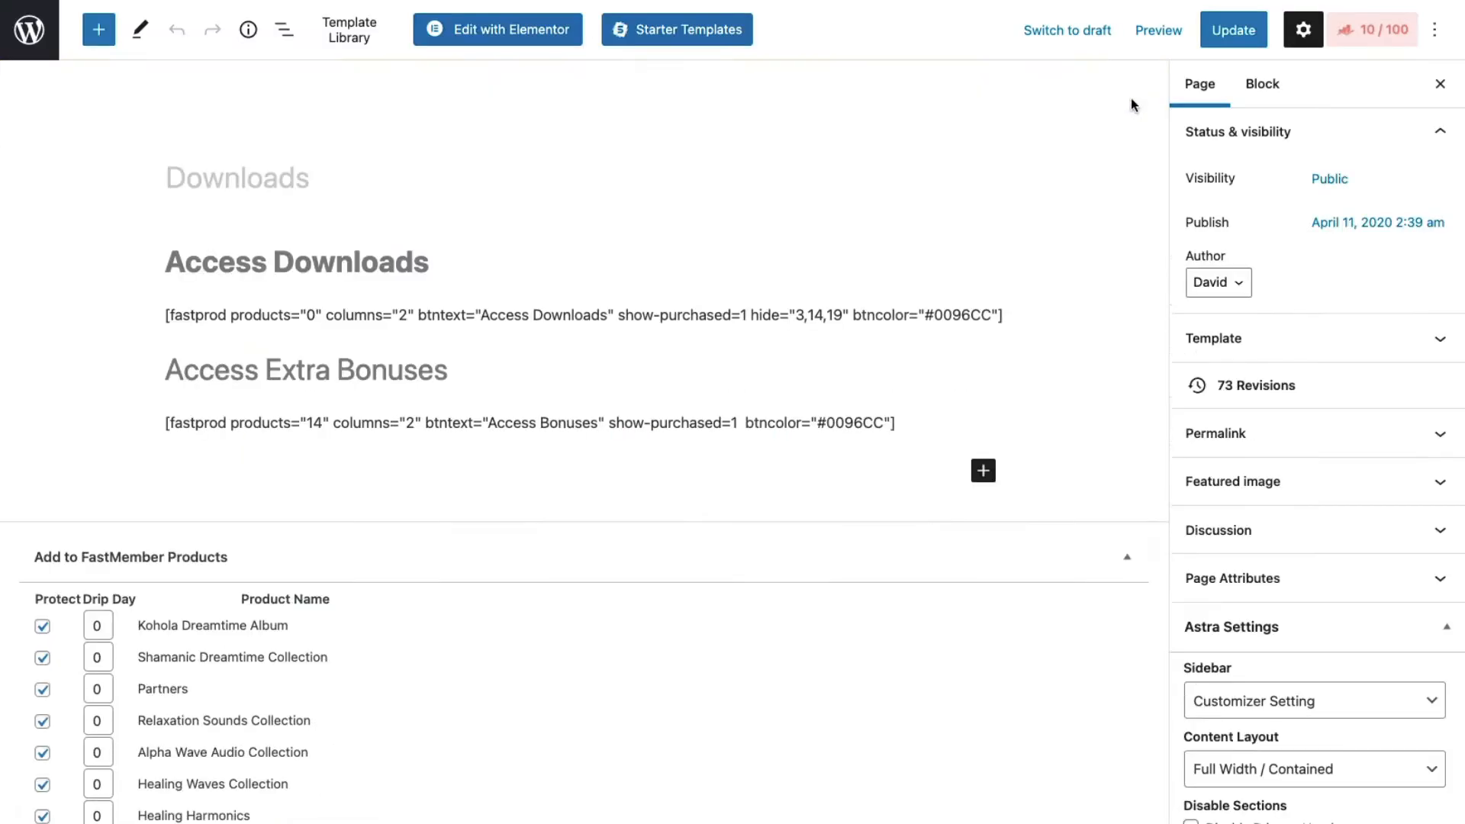
- Examine the Access Downloads and Access Extra Bonuses headings and the fastprod shortcode under each
{"action": "left_click", "coordinate": [193, 261]}
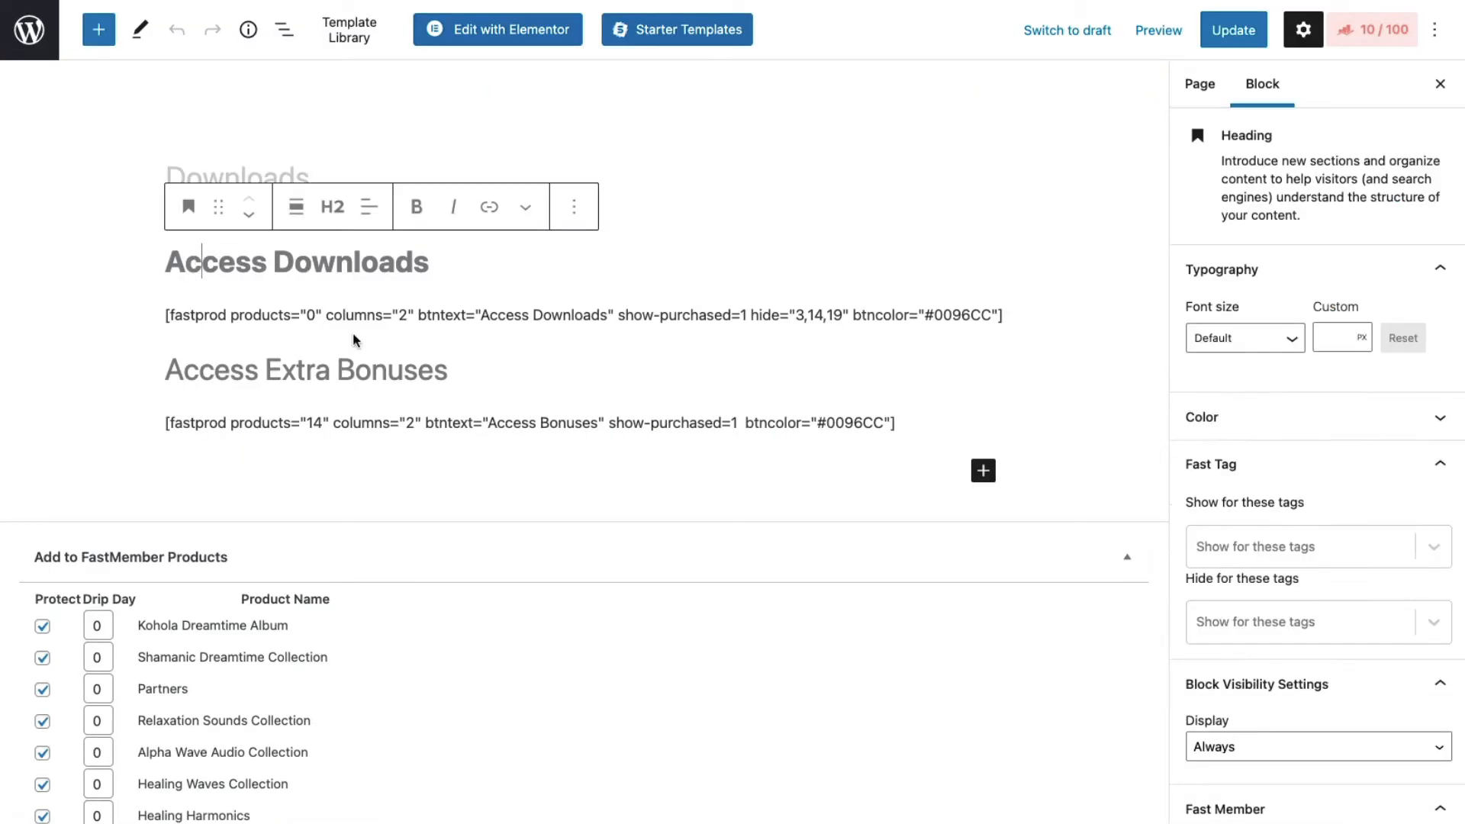
{"action": "left_click", "coordinate": [188, 314]}
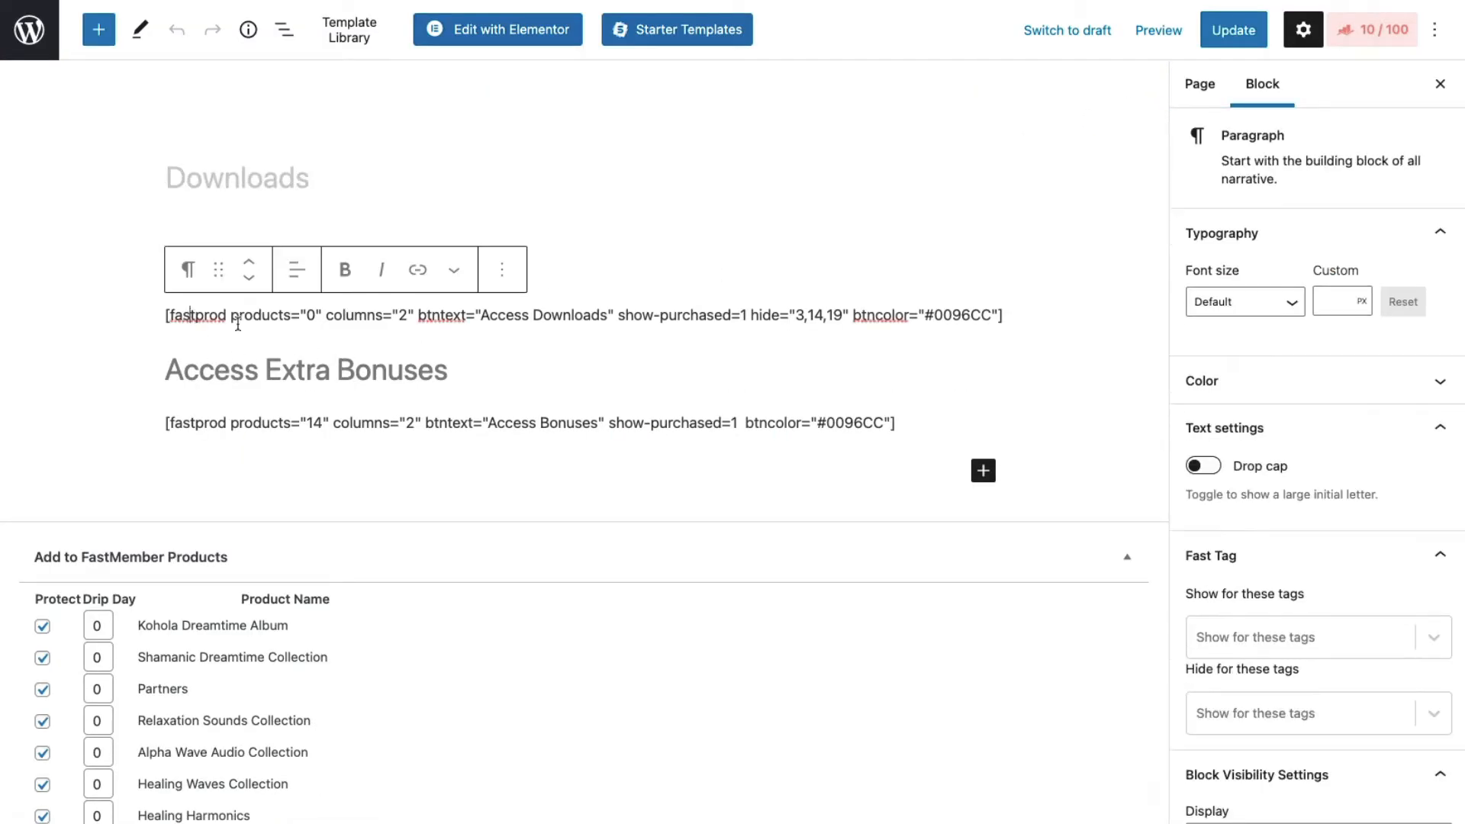
{"action": "left_click", "coordinate": [201, 377]}
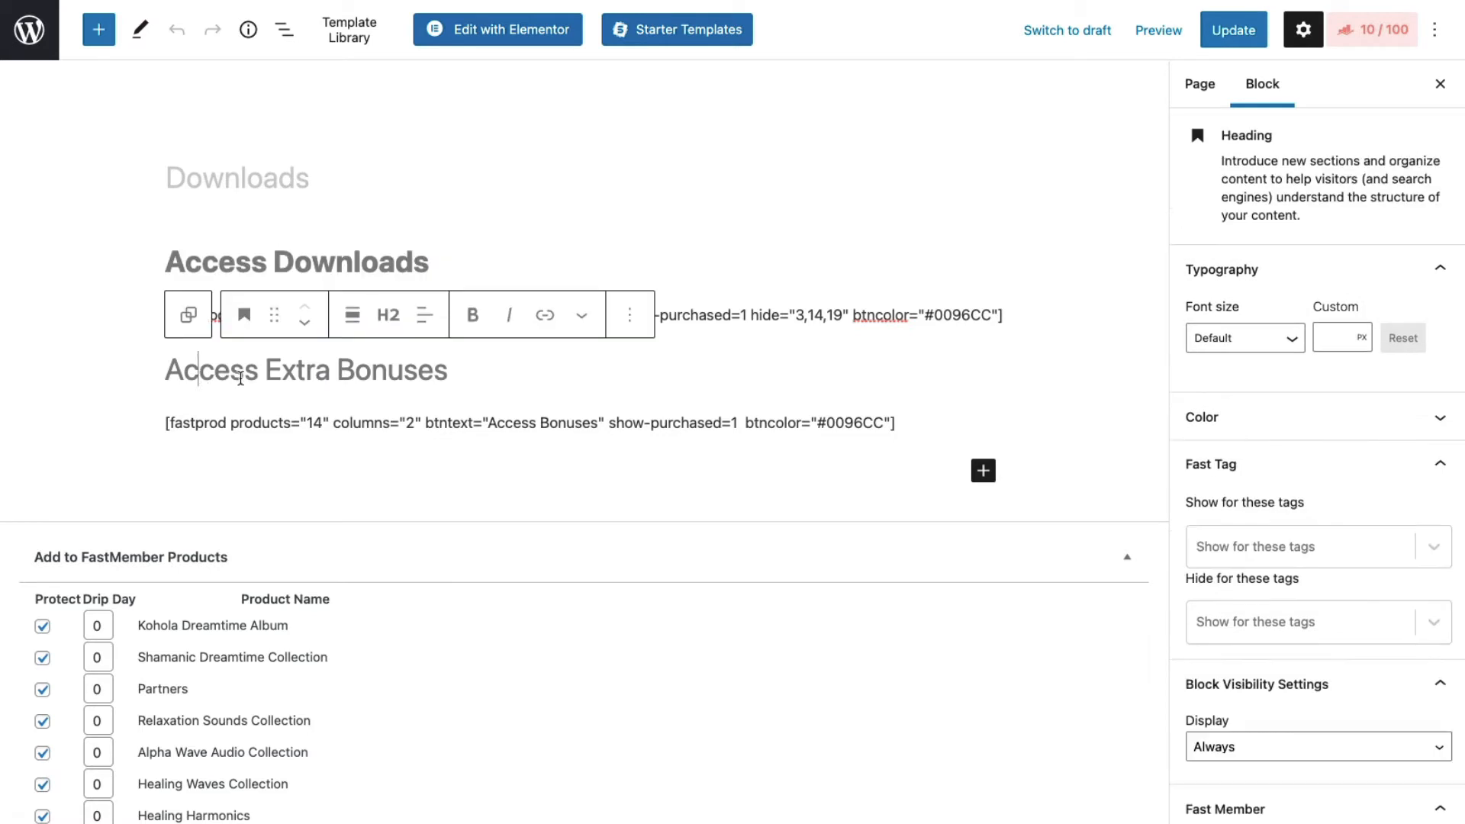
{"action": "left_click", "coordinate": [223, 423]}
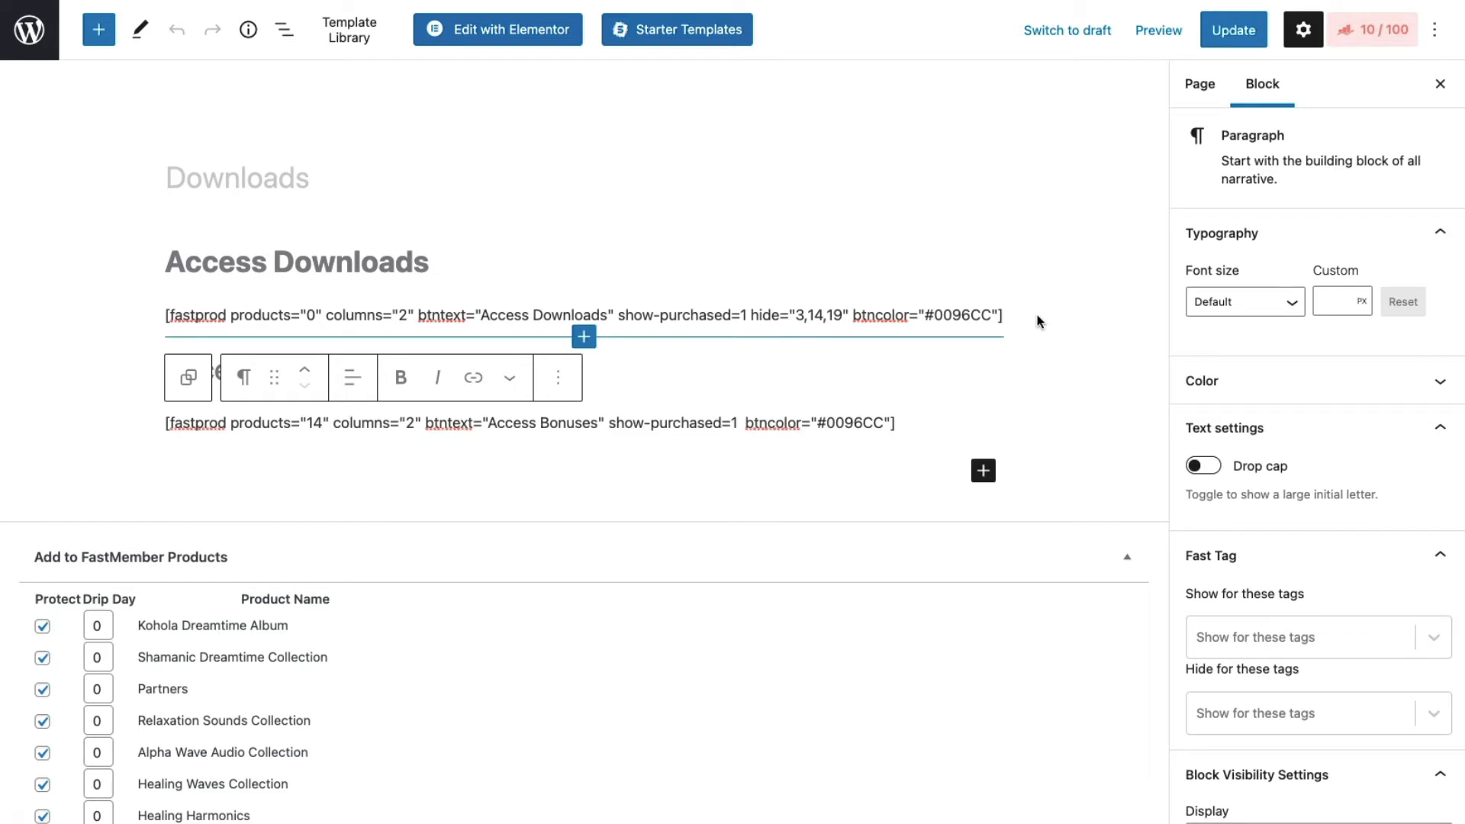
- Insert a Fast Member Products block between the Access Downloads shortcode and the Access Extra Bonuses heading
{"action": "mouse_move", "coordinate": [588, 341]}
{"action": "left_click", "coordinate": [585, 339]}
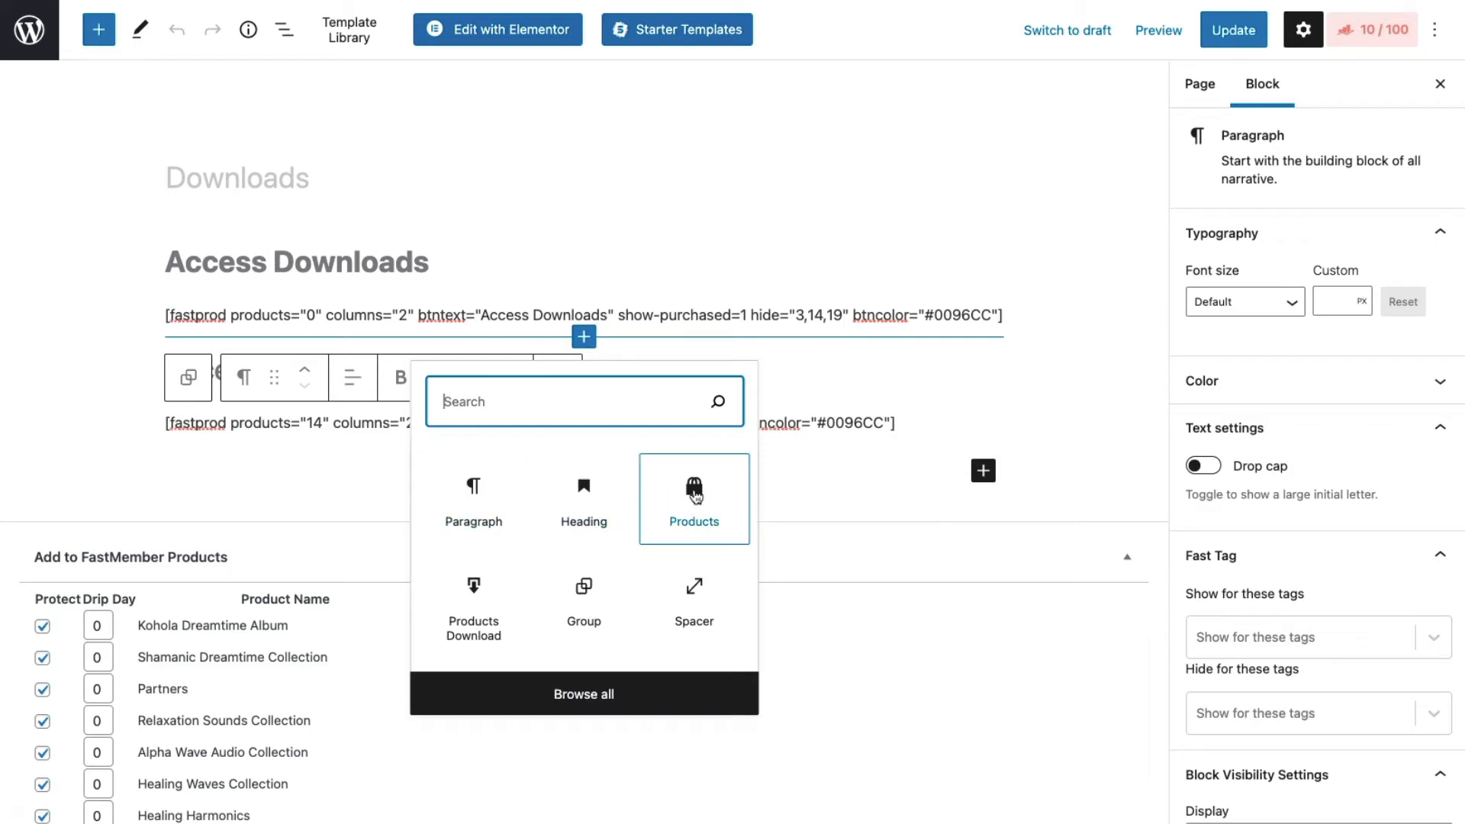
{"action": "left_click", "coordinate": [100, 32]}
{"action": "scroll", "coordinate": [135, 470], "scroll_direction": "down", "scroll_amount": 15}
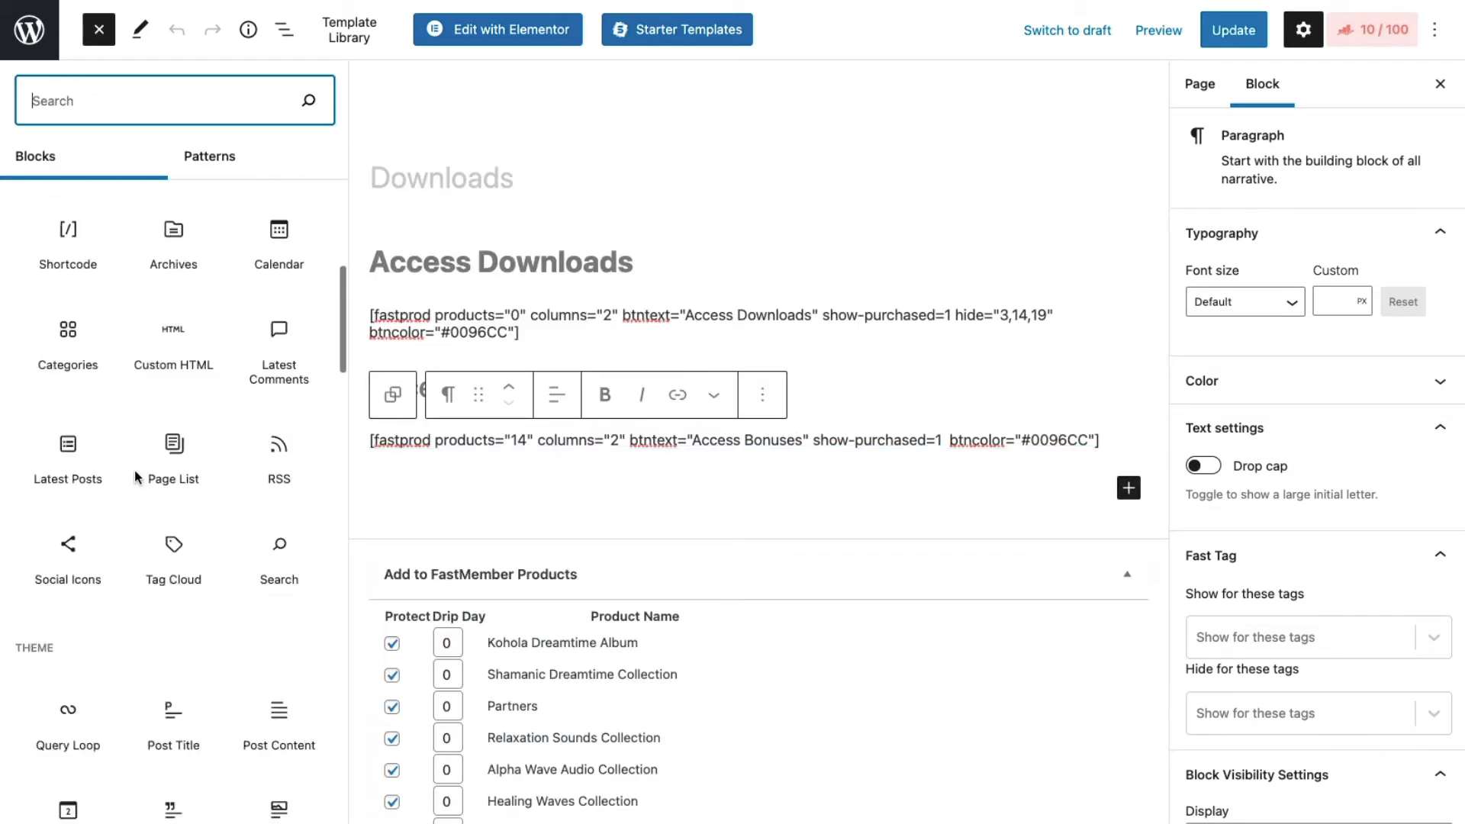
{"action": "scroll", "coordinate": [134, 470], "scroll_direction": "down", "scroll_amount": 20}
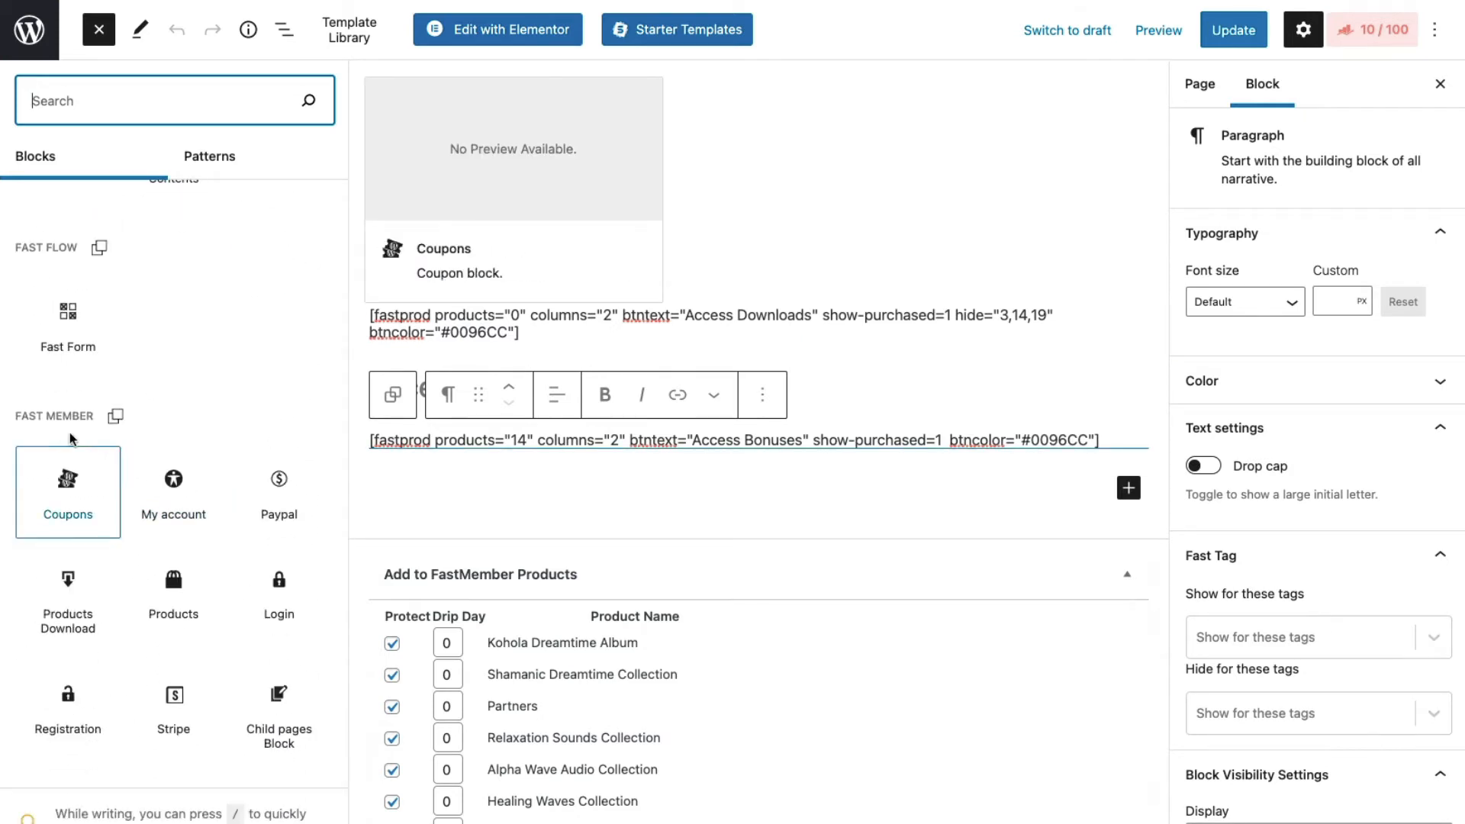
{"action": "left_click", "coordinate": [174, 587]}
{"action": "left_click_drag", "start_coordinate": [278, 379], "coordinate": [405, 351]}
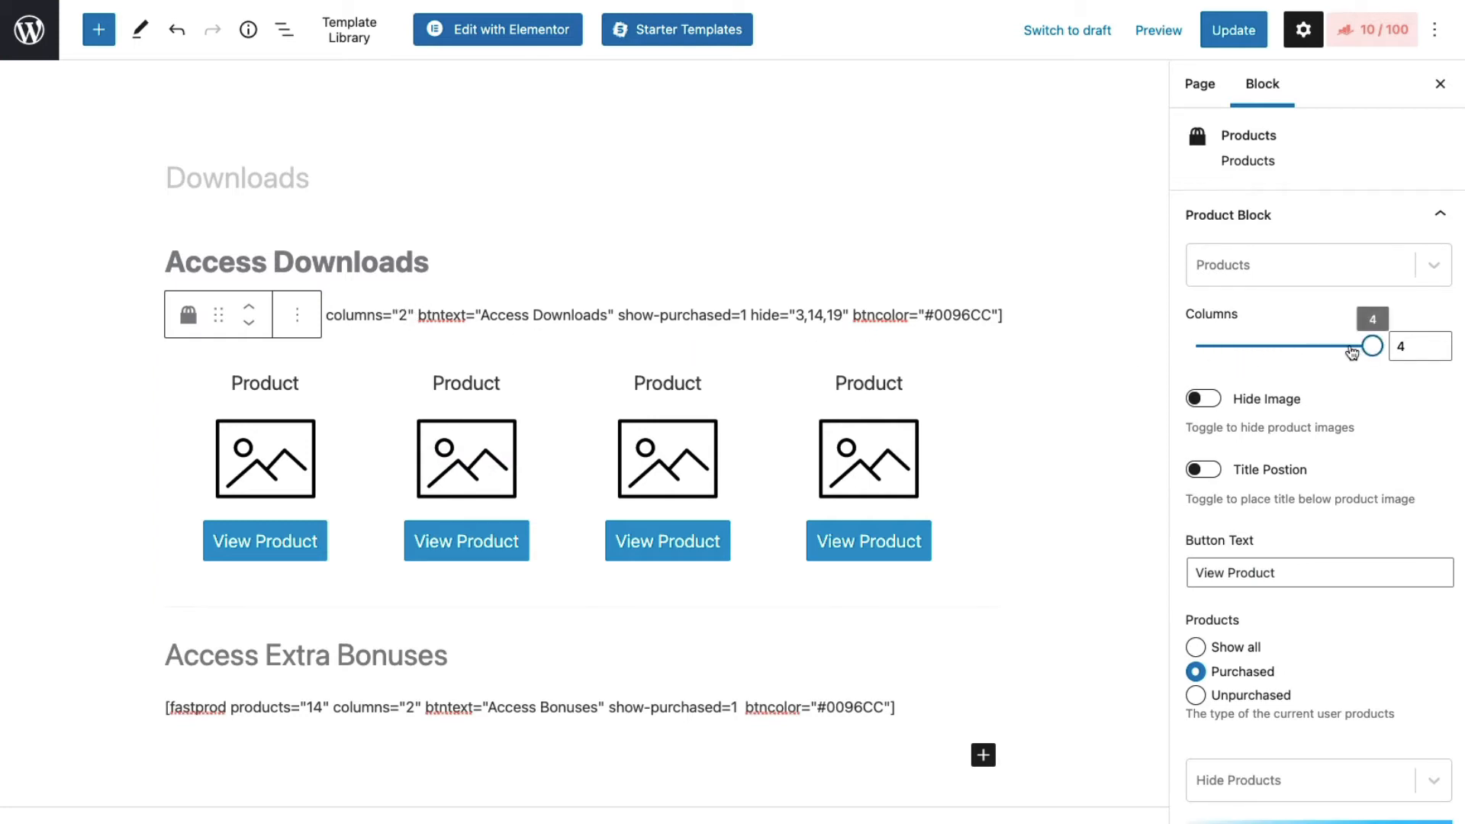
- Set the Products block to 2 columns and place the title below the product image
{"action": "left_click_drag", "start_coordinate": [1372, 346], "coordinate": [1267, 352]}
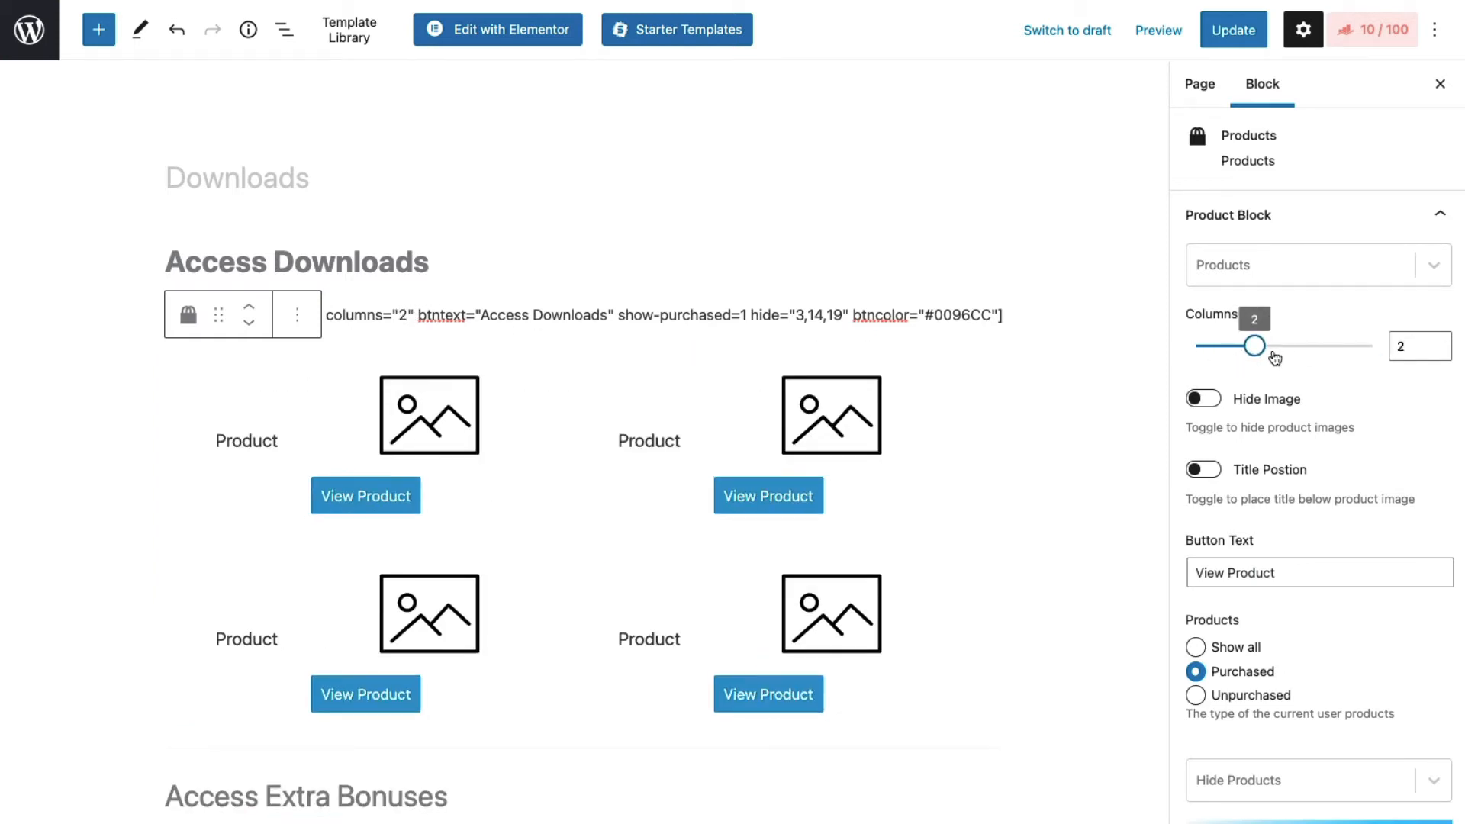
{"action": "left_click", "coordinate": [1213, 474]}
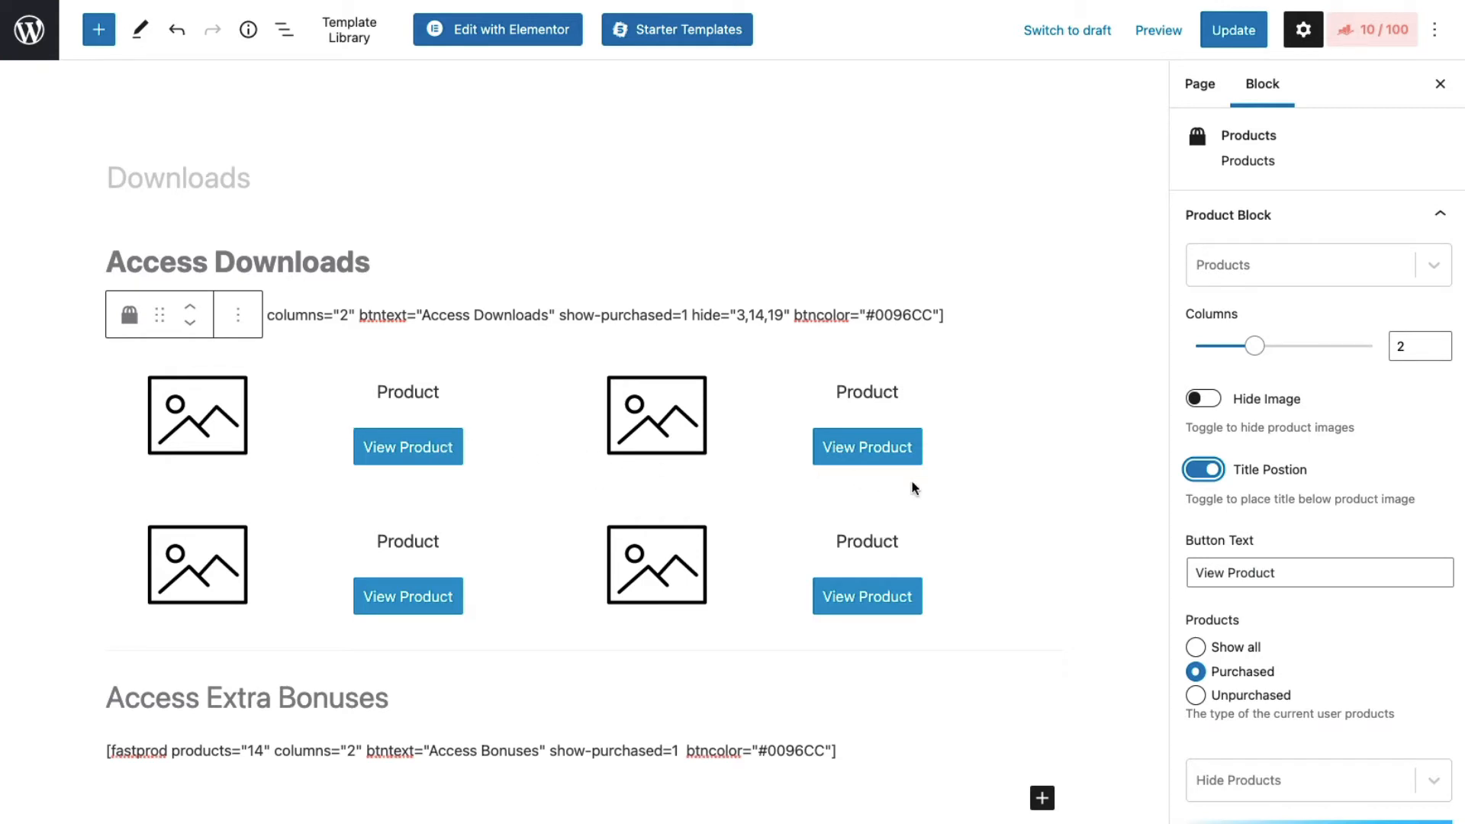
{"action": "left_click", "coordinate": [544, 433]}
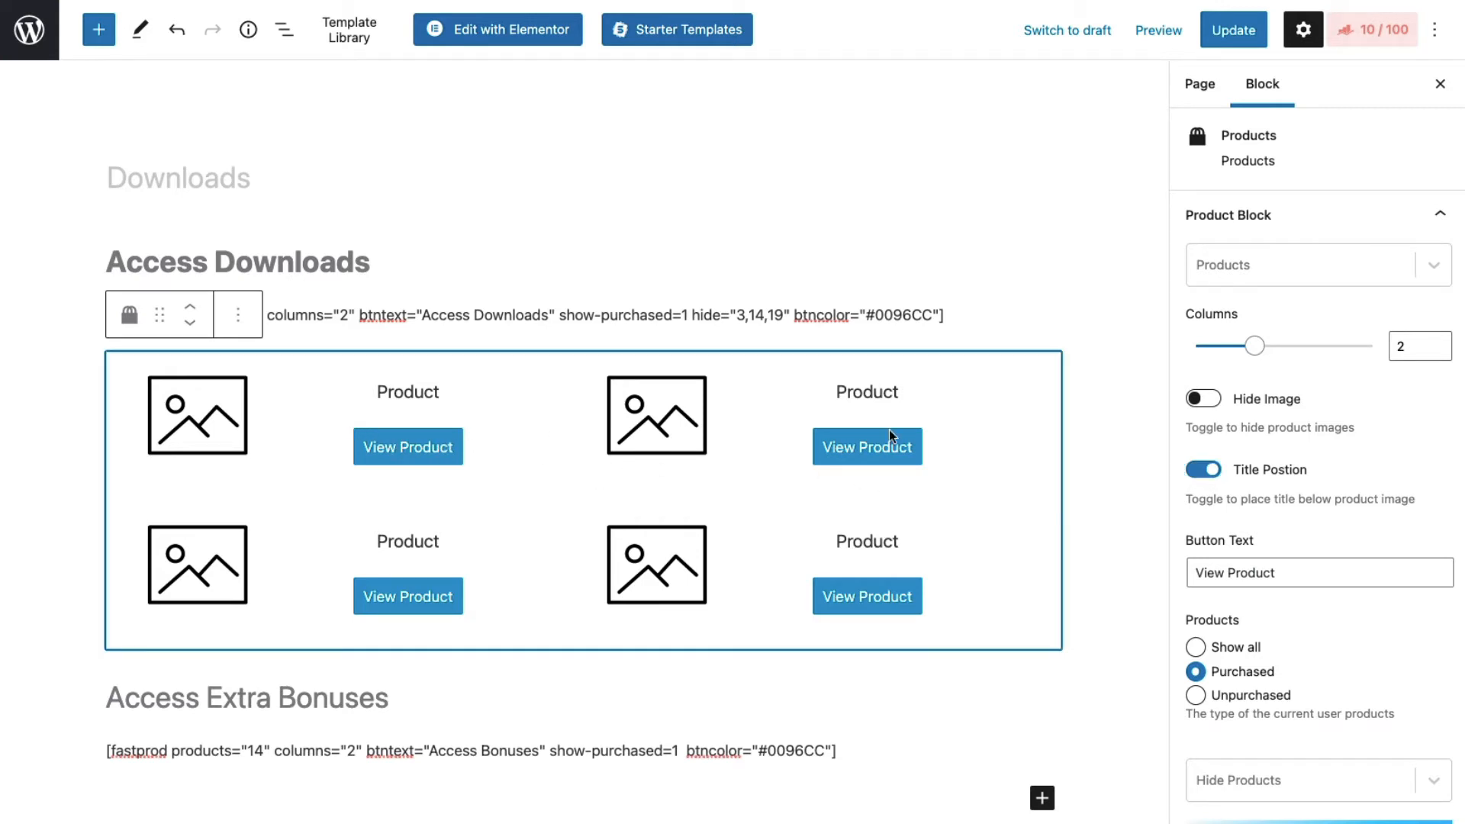
- Examine which products the Products block can be set to display and its other display options
{"action": "left_click", "coordinate": [1258, 270]}
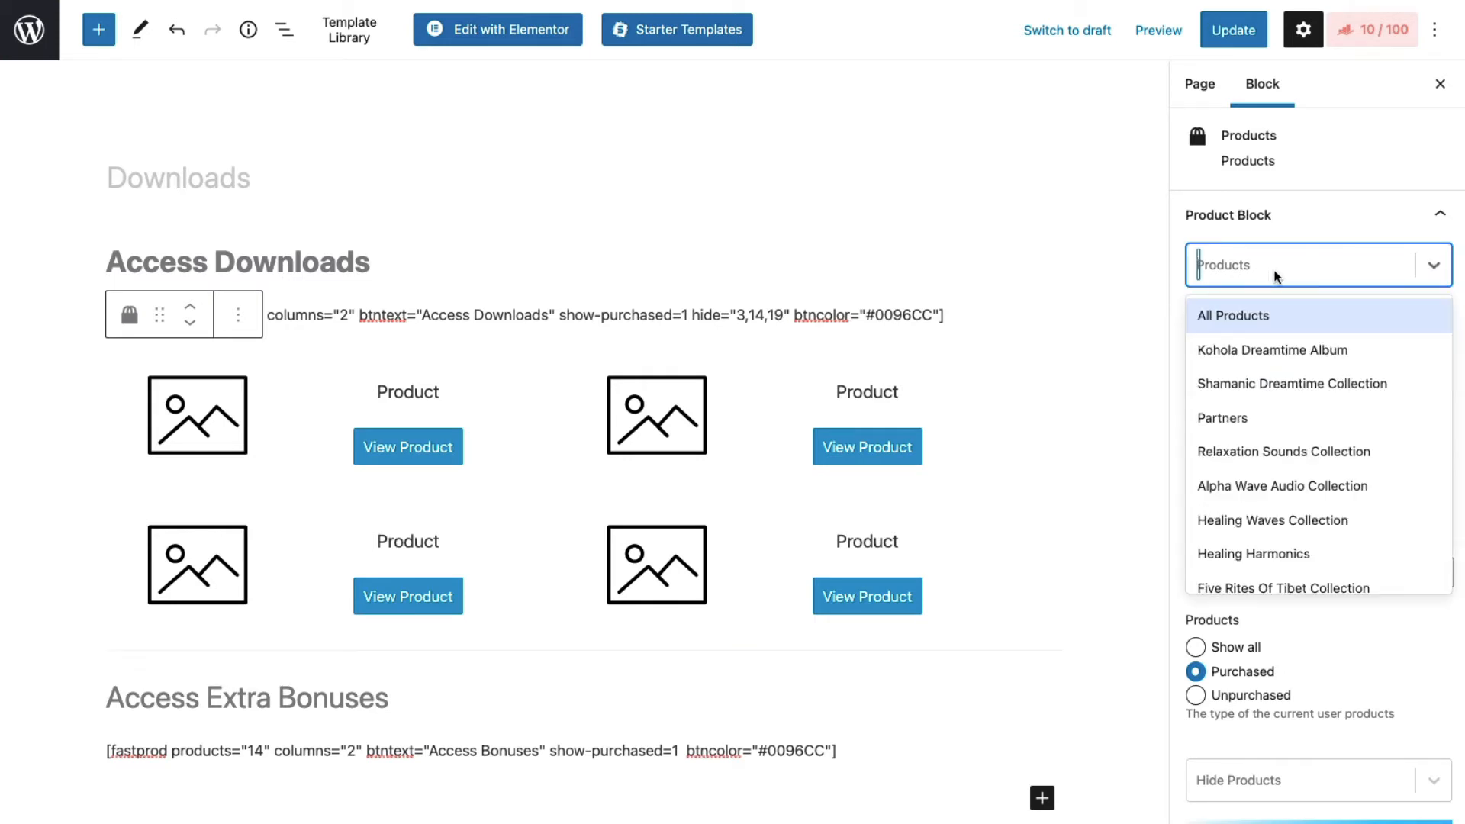
{"action": "left_click", "coordinate": [1183, 291]}
{"action": "scroll", "coordinate": [1214, 397], "scroll_direction": "down", "scroll_amount": 5}
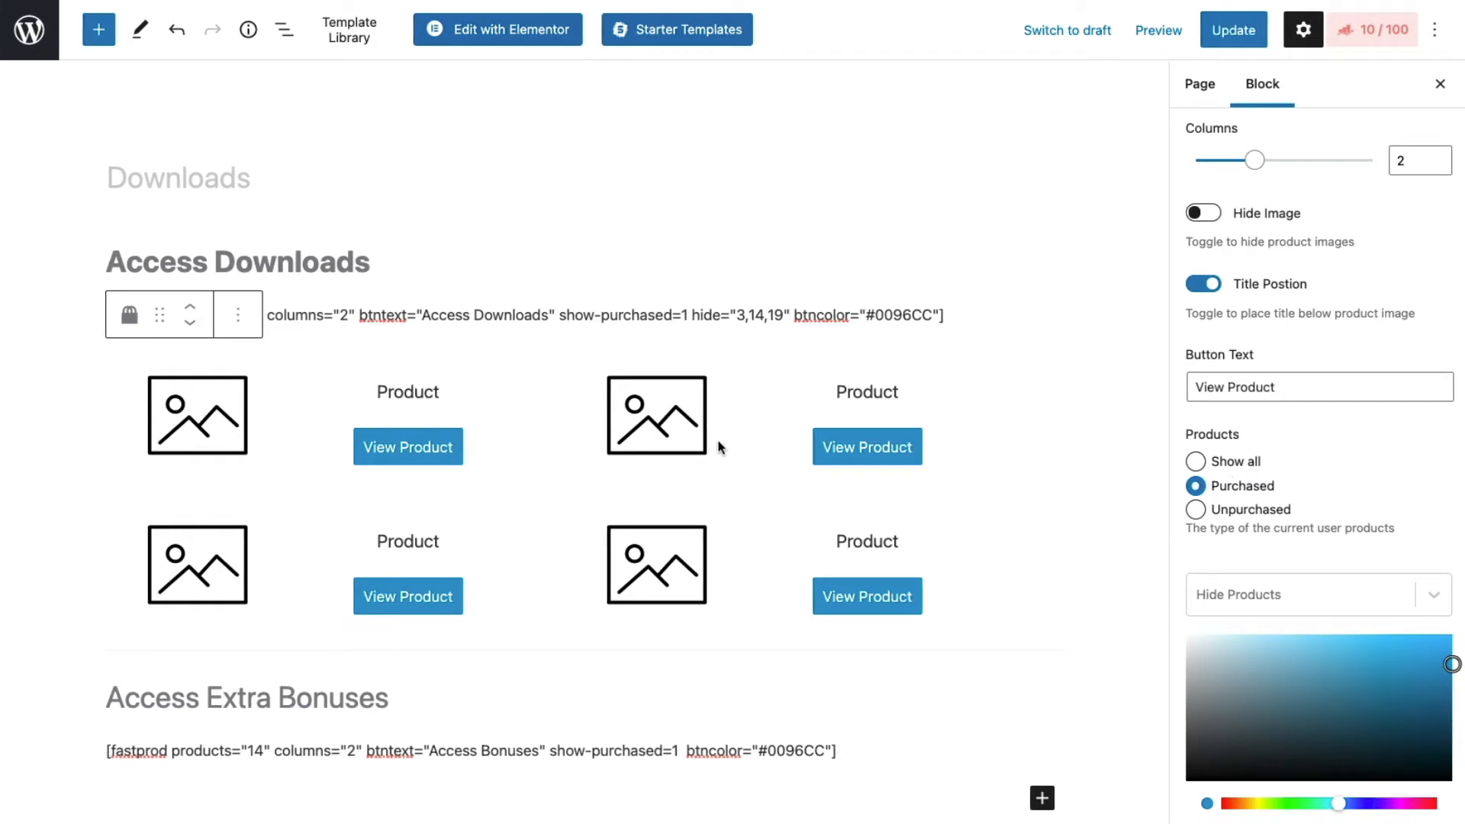
{"action": "left_click", "coordinate": [496, 445]}
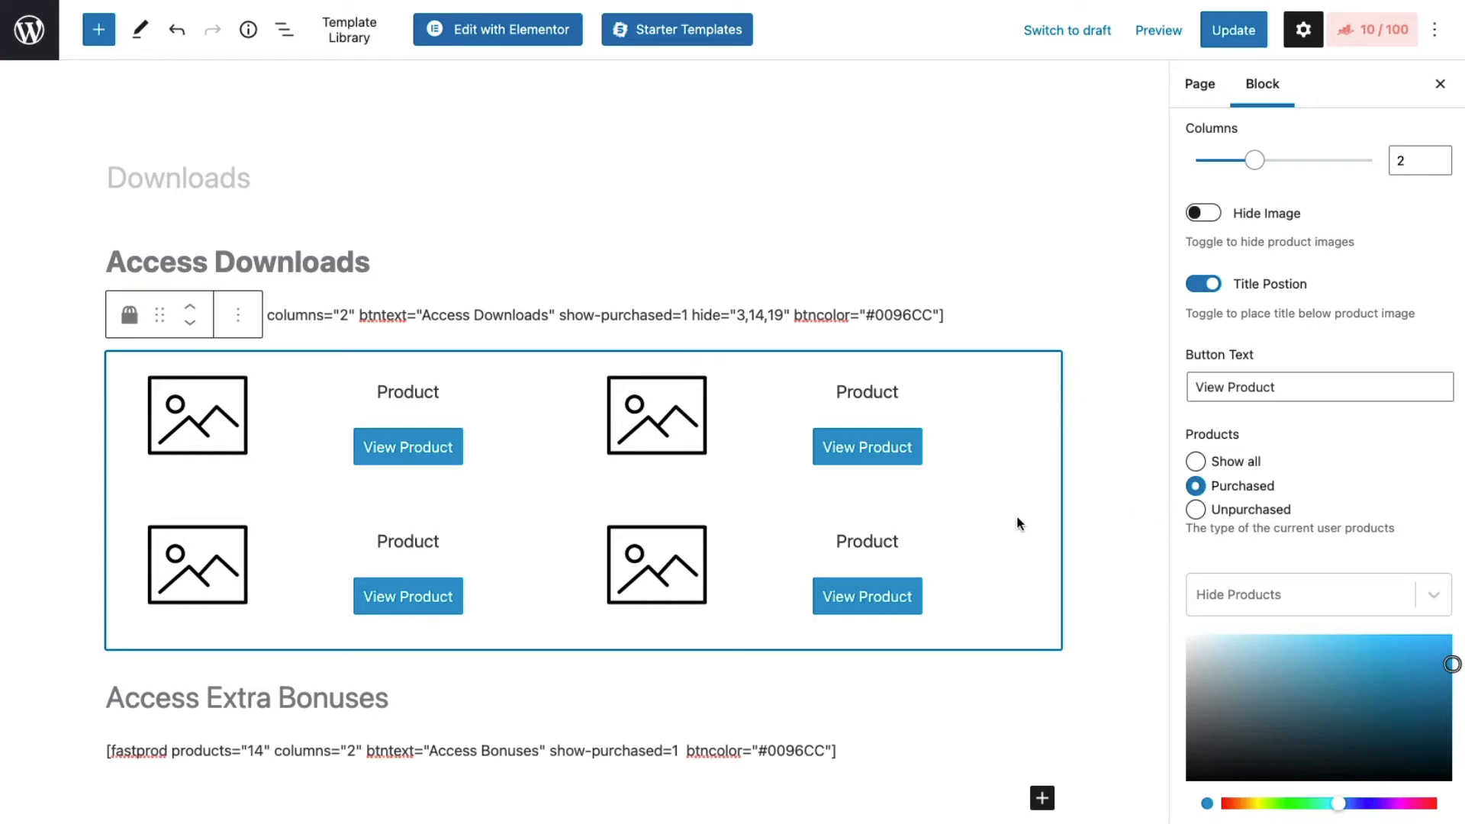
- Hide Healing Harmonics - CD's Only and Healing Harmonics - CD + Downloads from the Products block
{"action": "scroll", "coordinate": [1298, 538], "scroll_direction": "down", "scroll_amount": 4}
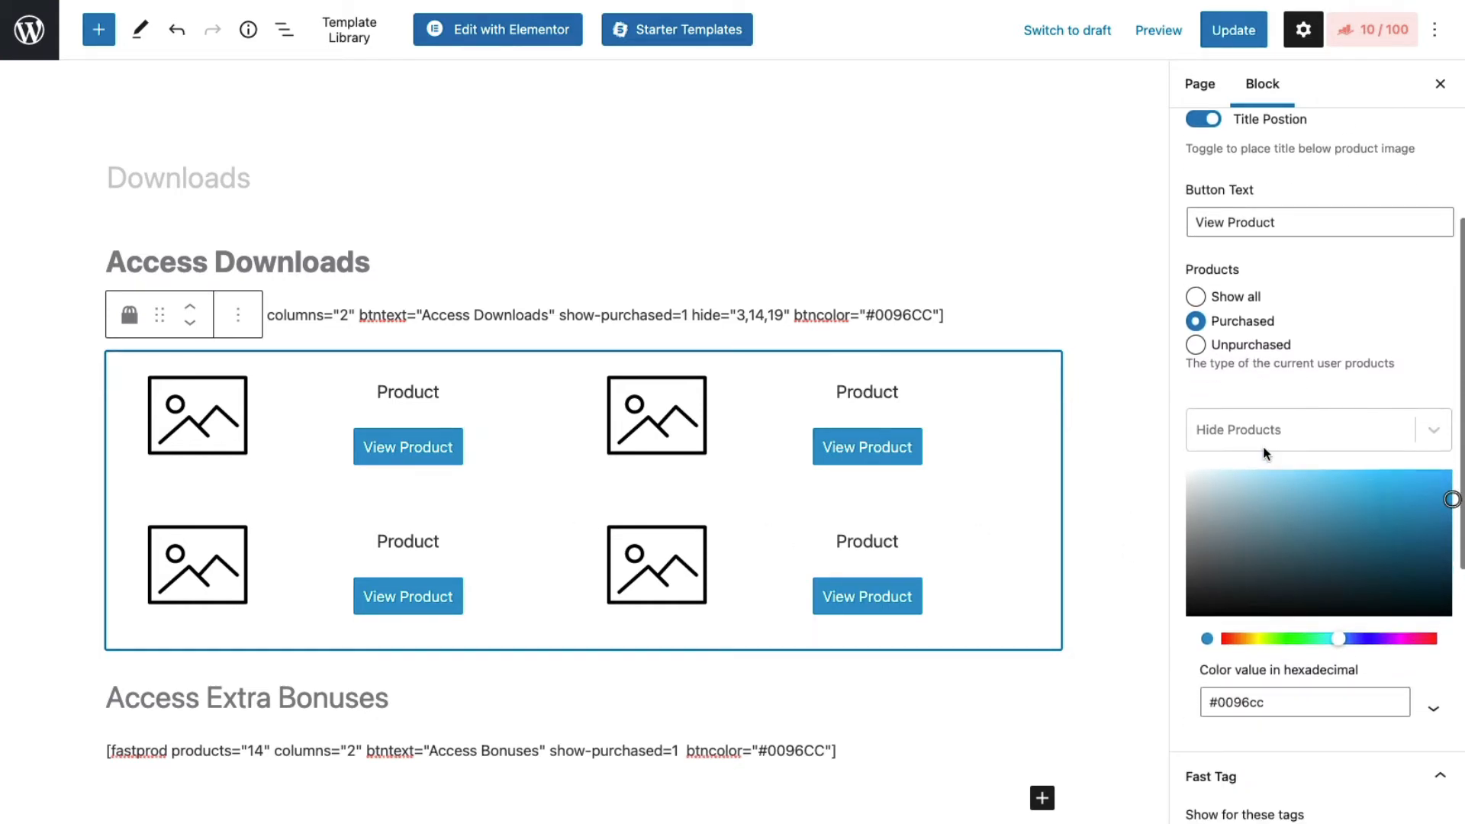
{"action": "left_click", "coordinate": [1257, 432]}
{"action": "scroll", "coordinate": [1271, 602], "scroll_direction": "down", "scroll_amount": 5}
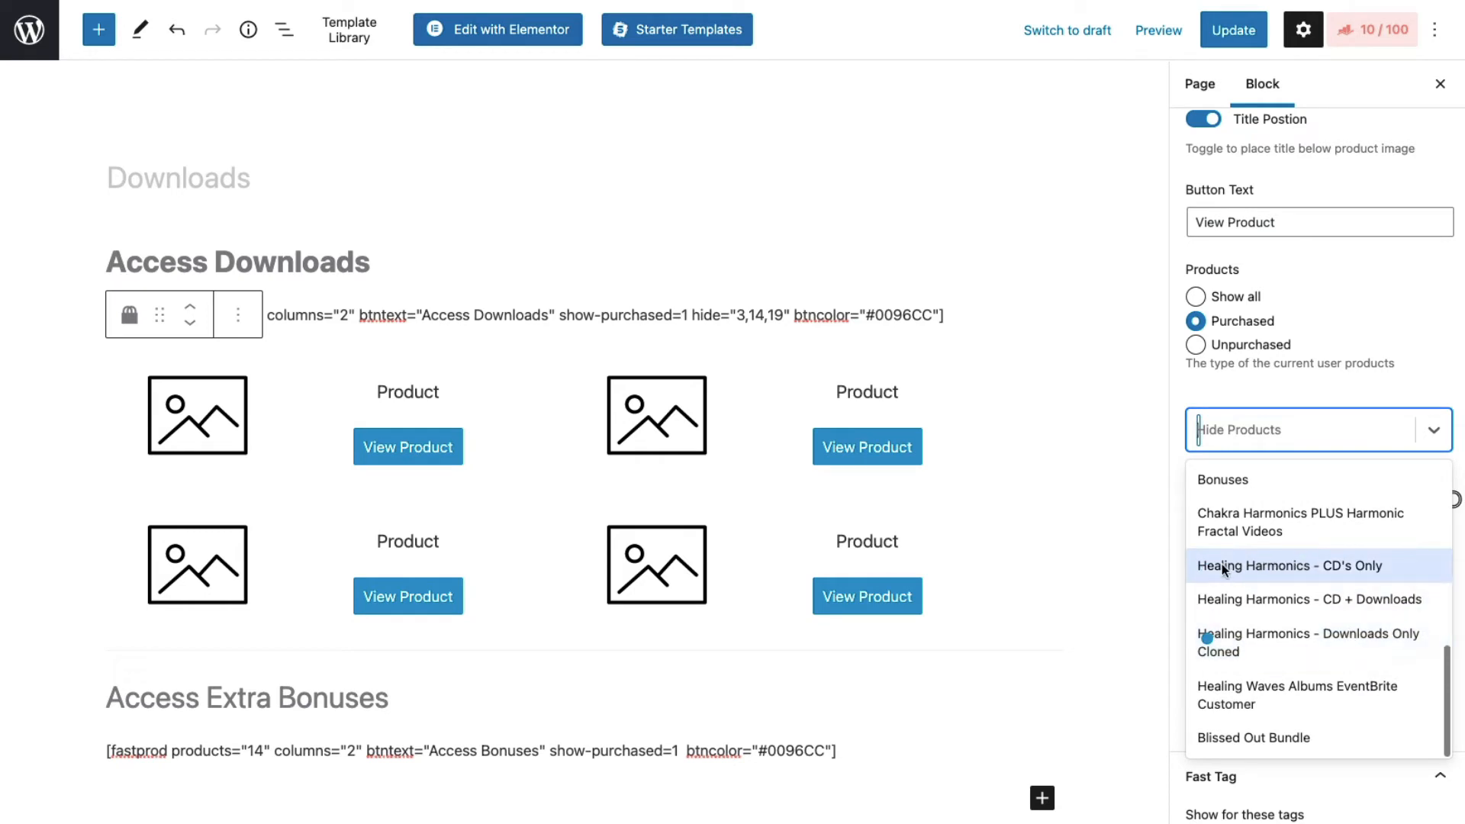
{"action": "left_click", "coordinate": [1282, 574]}
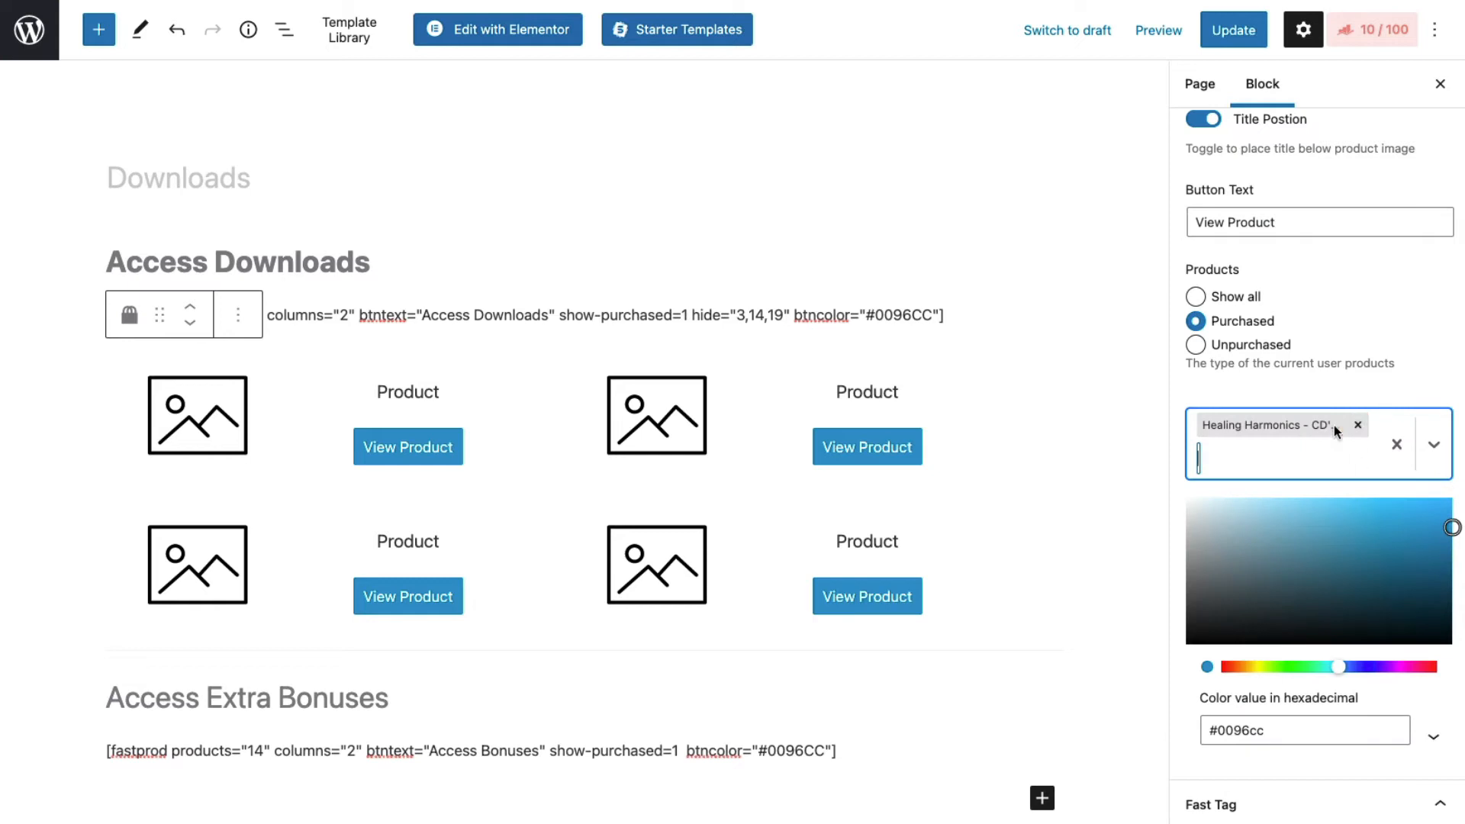
{"action": "left_click", "coordinate": [1291, 451]}
{"action": "scroll", "coordinate": [1333, 634], "scroll_direction": "down", "scroll_amount": 5}
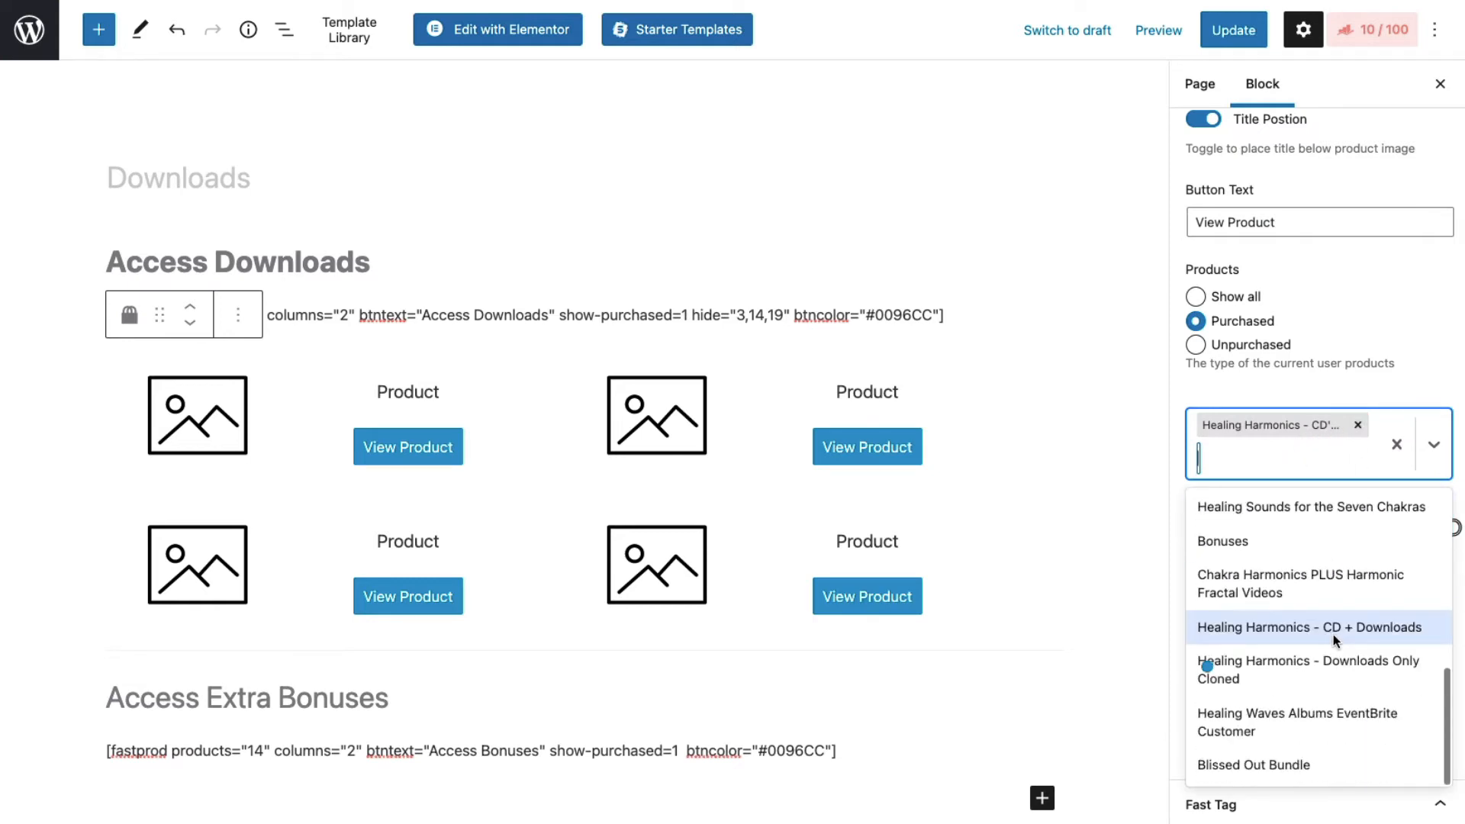
{"action": "left_click", "coordinate": [1335, 634]}
- Add Partners to the products hidden from the block
{"action": "left_click", "coordinate": [1295, 488]}
{"action": "scroll", "coordinate": [1295, 658], "scroll_direction": "down", "scroll_amount": 3}
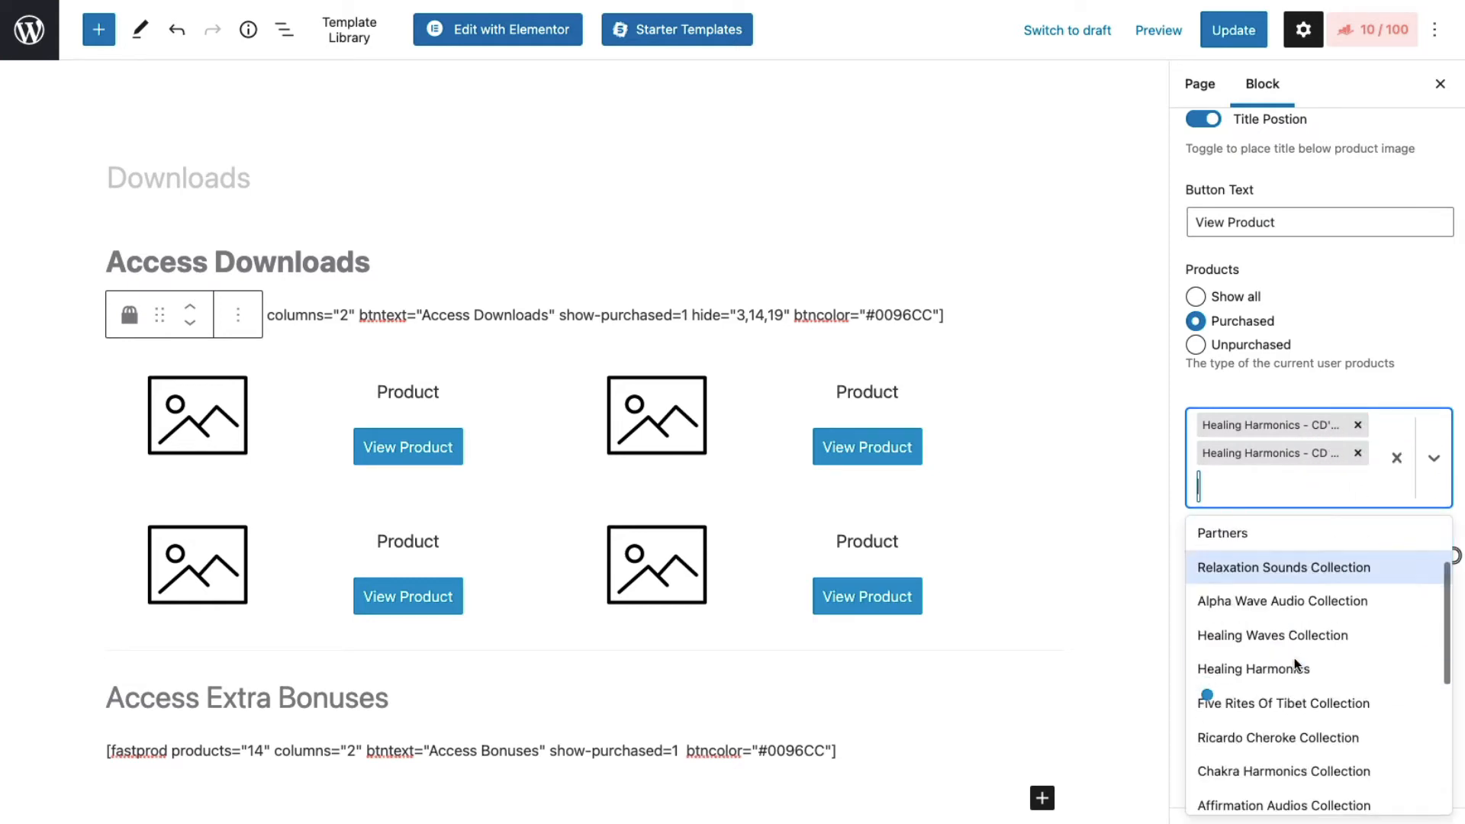
{"action": "scroll", "coordinate": [1294, 658], "scroll_direction": "down", "scroll_amount": 5}
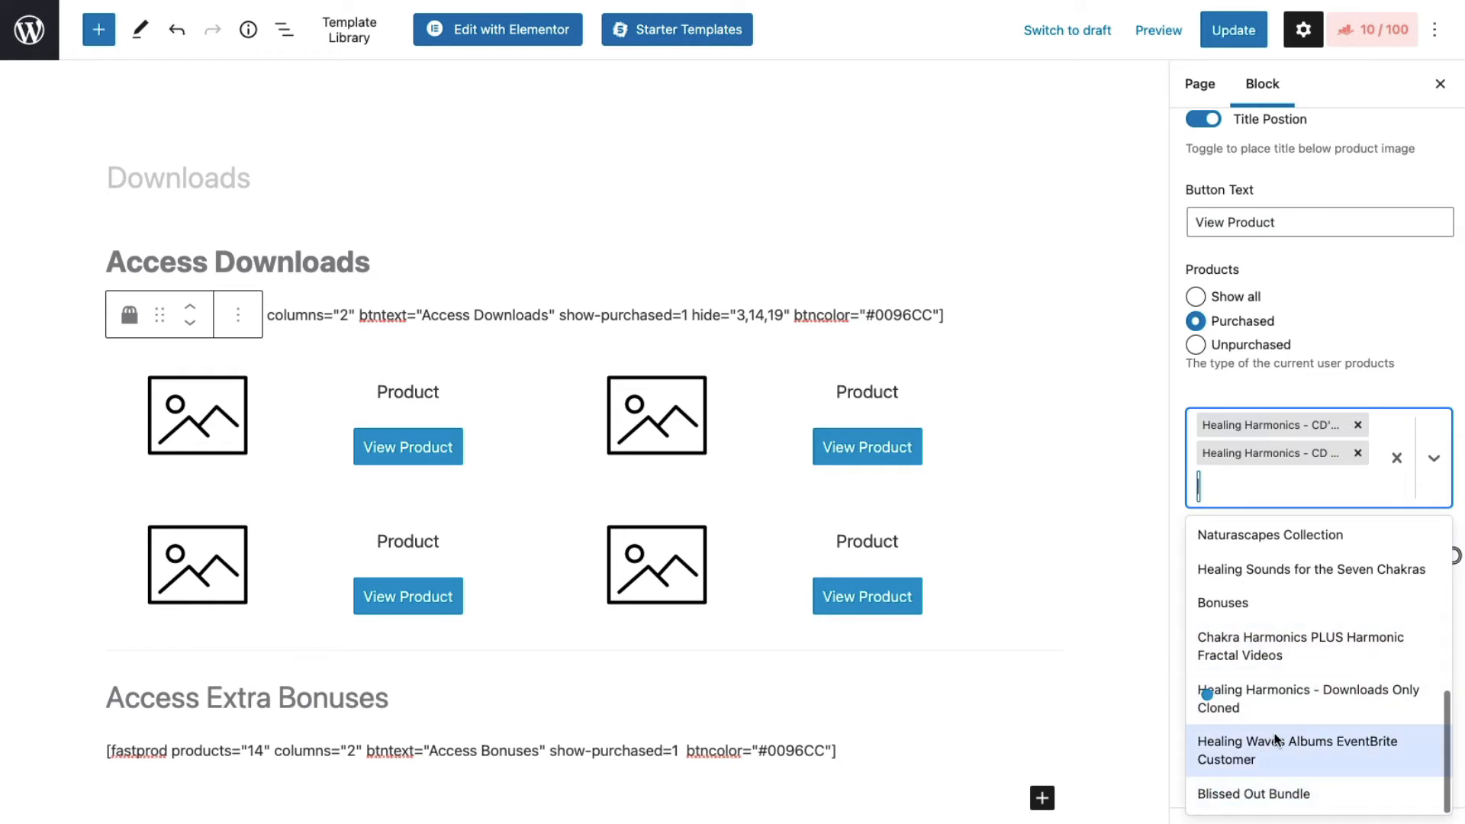
{"action": "scroll", "coordinate": [1274, 736], "scroll_direction": "up", "scroll_amount": 5}
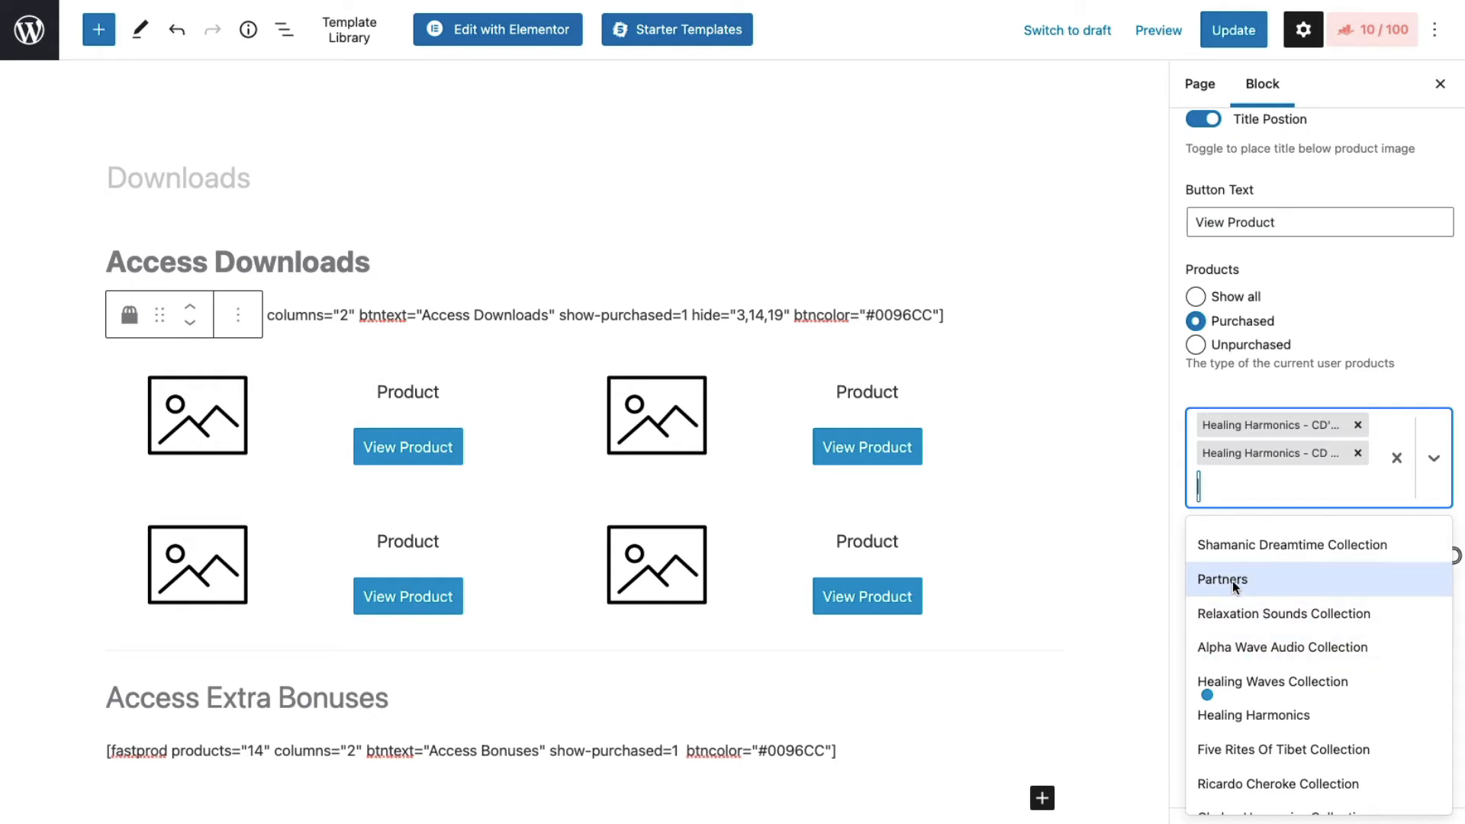
{"action": "left_click", "coordinate": [1233, 580]}
{"action": "scroll", "coordinate": [1300, 511], "scroll_direction": "down", "scroll_amount": 4}
{"action": "scroll", "coordinate": [1301, 510], "scroll_direction": "up", "scroll_amount": 5}
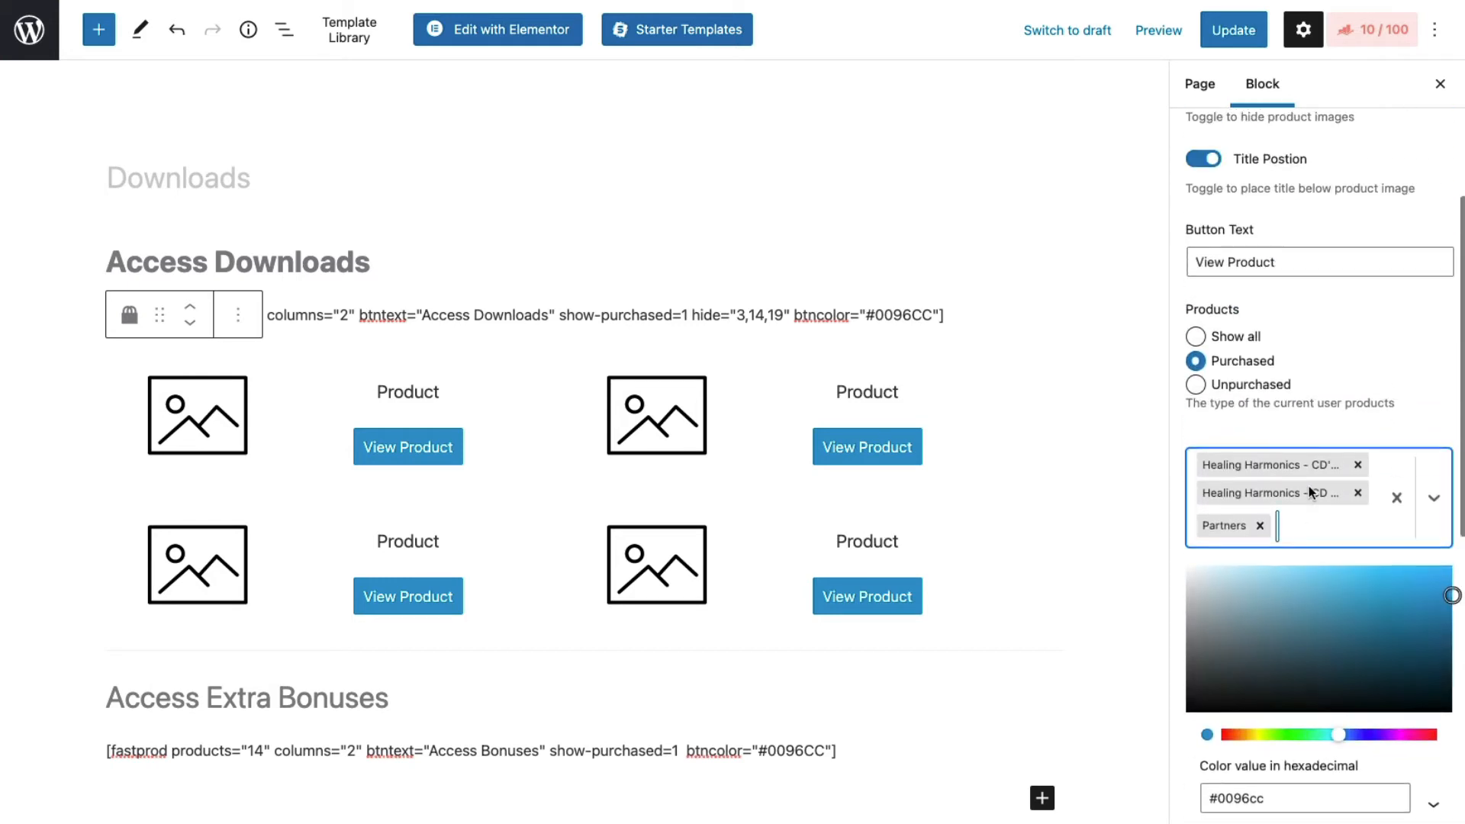
- Add Bonuses to the products hidden from the block
{"action": "left_click", "coordinate": [1305, 559]}
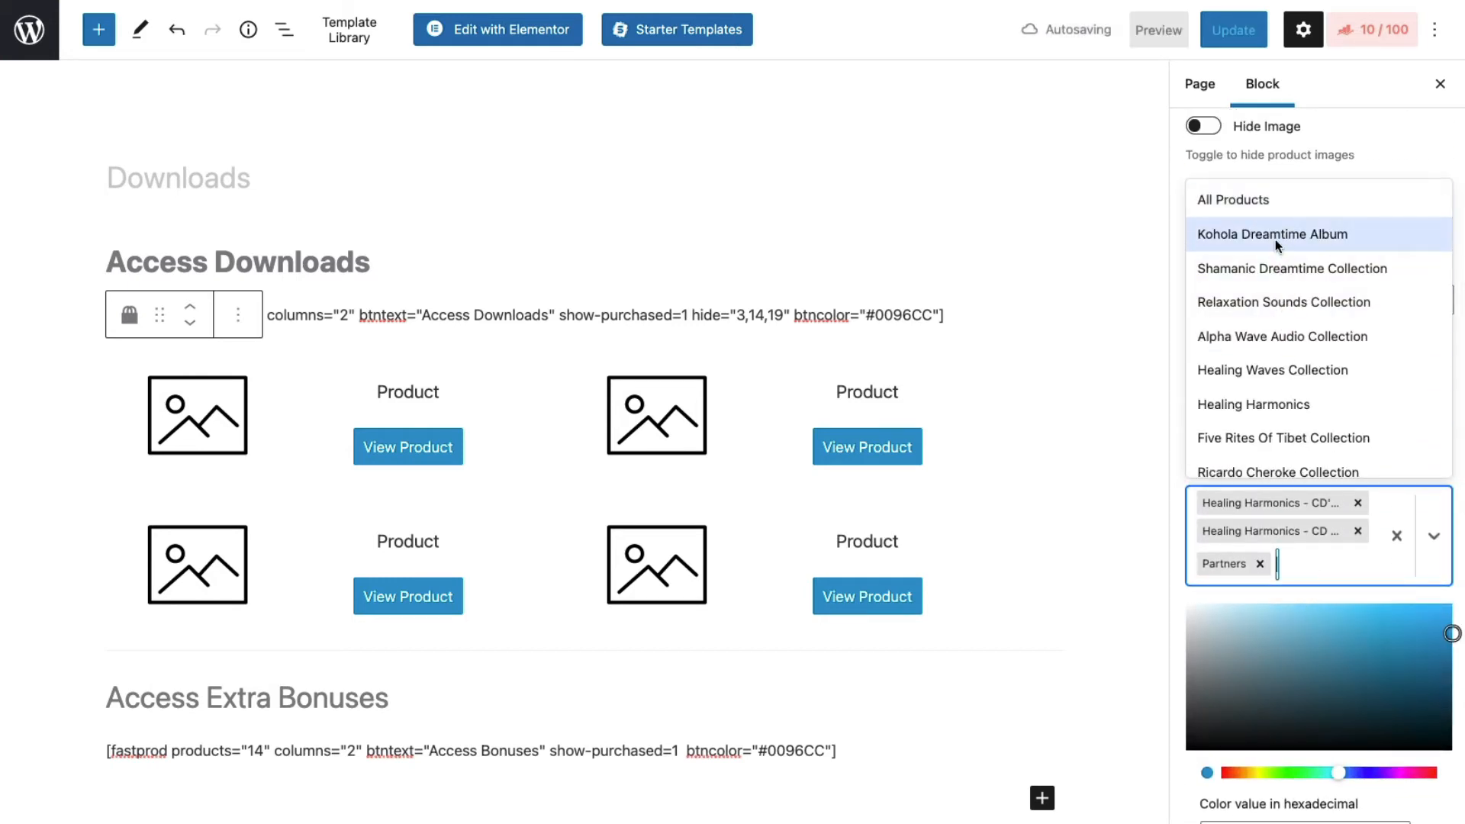
{"action": "scroll", "coordinate": [1257, 340], "scroll_direction": "down", "scroll_amount": 2}
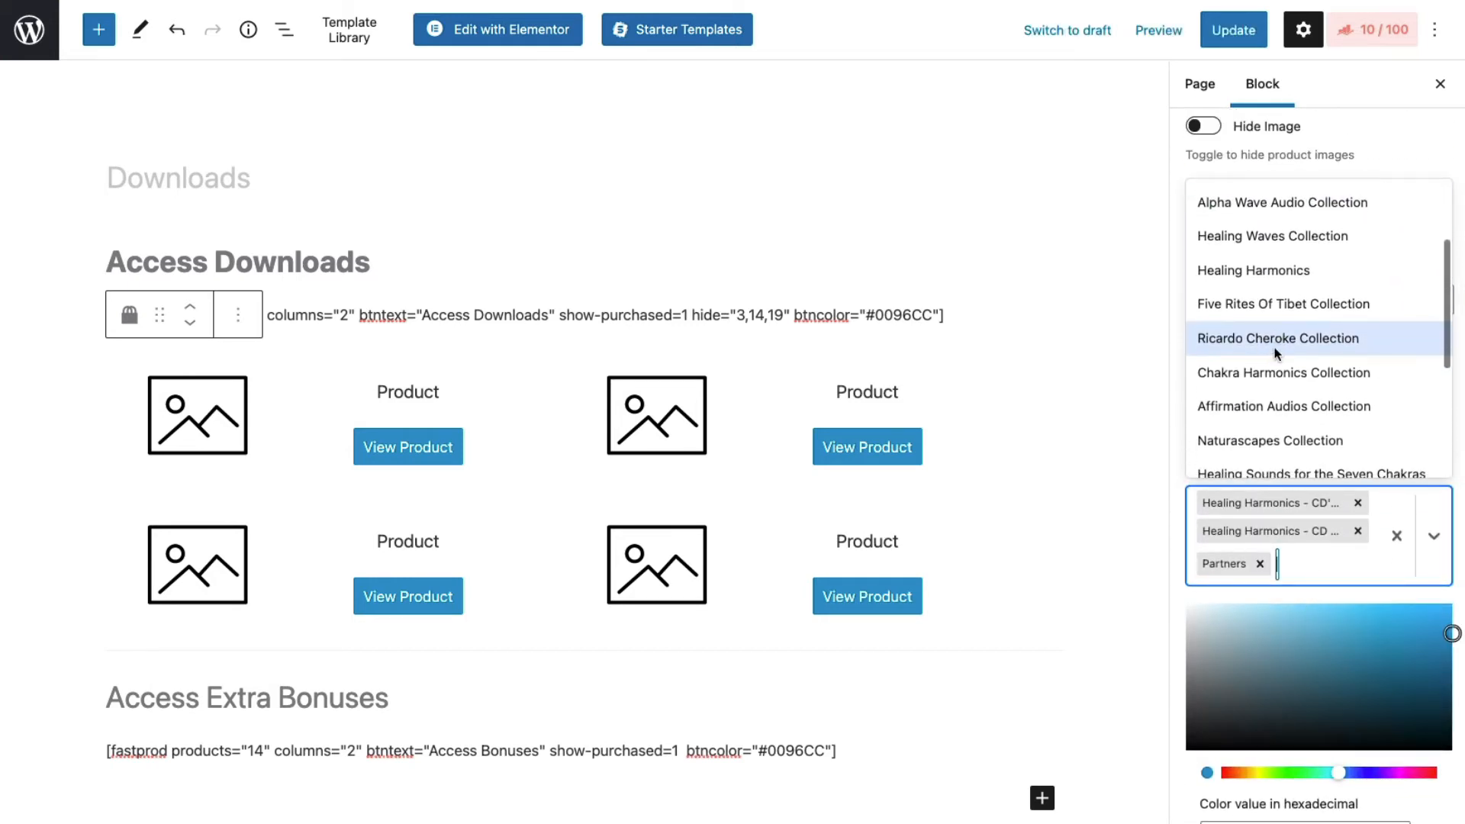
{"action": "scroll", "coordinate": [1281, 382], "scroll_direction": "down", "scroll_amount": 2}
{"action": "scroll", "coordinate": [1289, 408], "scroll_direction": "down", "scroll_amount": 3}
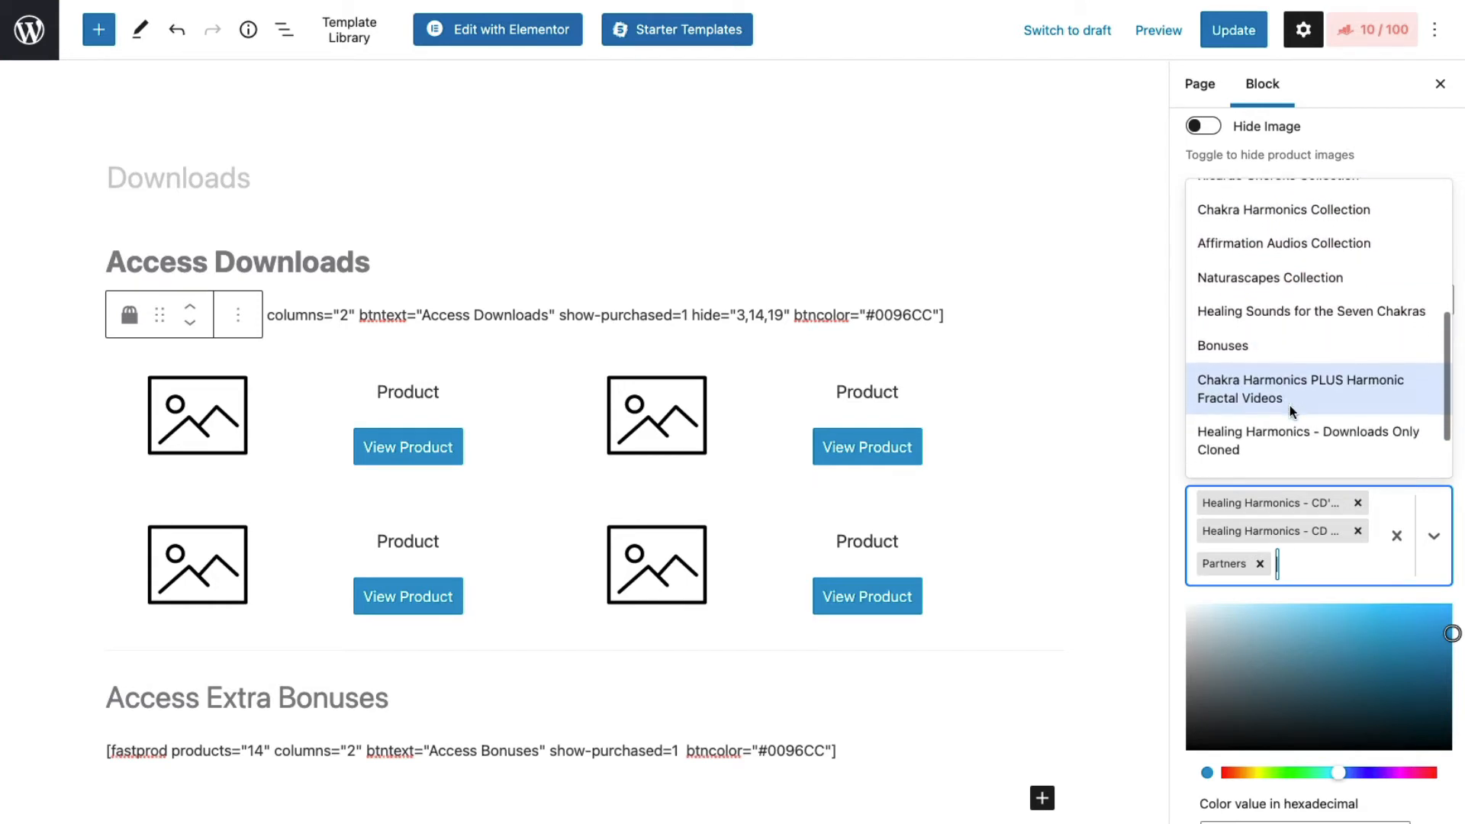
{"action": "left_click", "coordinate": [1230, 269]}
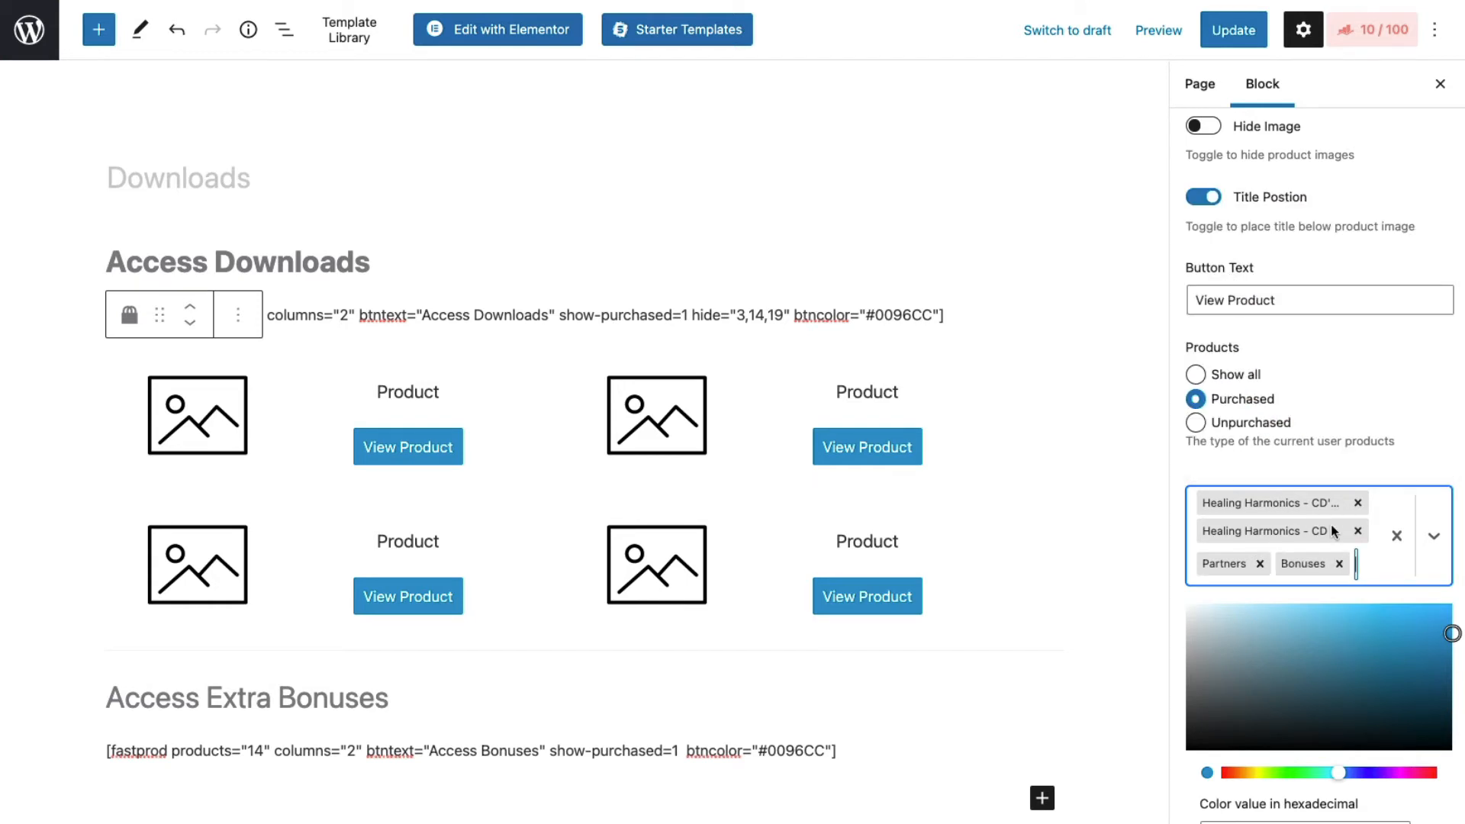
- Also hide Healing Waves Albums EventBrite Customer and Healing Harmonics - Downloads Only Cloned from the Products block
{"action": "left_click", "coordinate": [1357, 569]}
{"action": "scroll", "coordinate": [1299, 301], "scroll_direction": "down", "scroll_amount": 5}
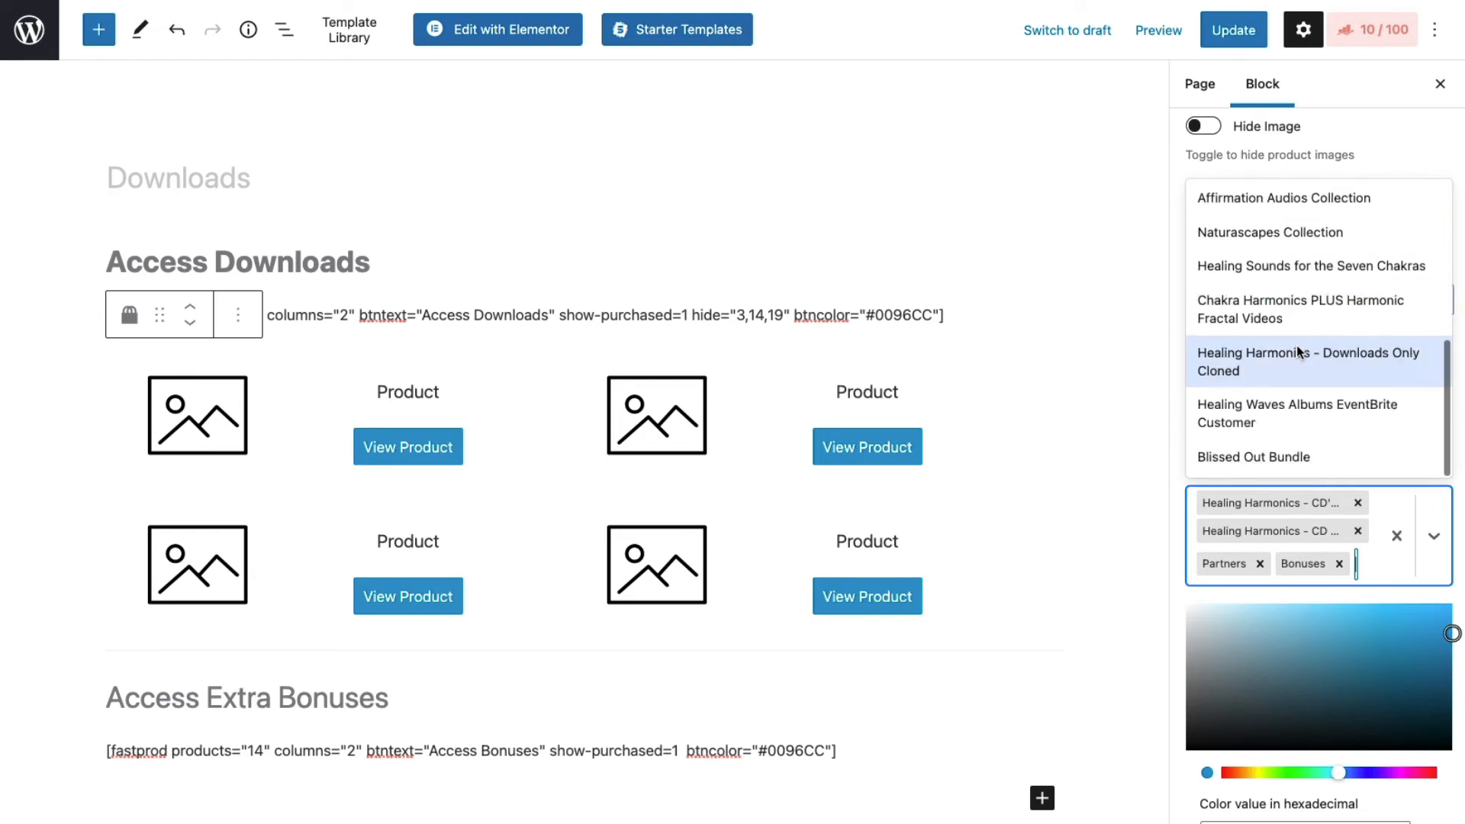
{"action": "left_click", "coordinate": [1209, 408]}
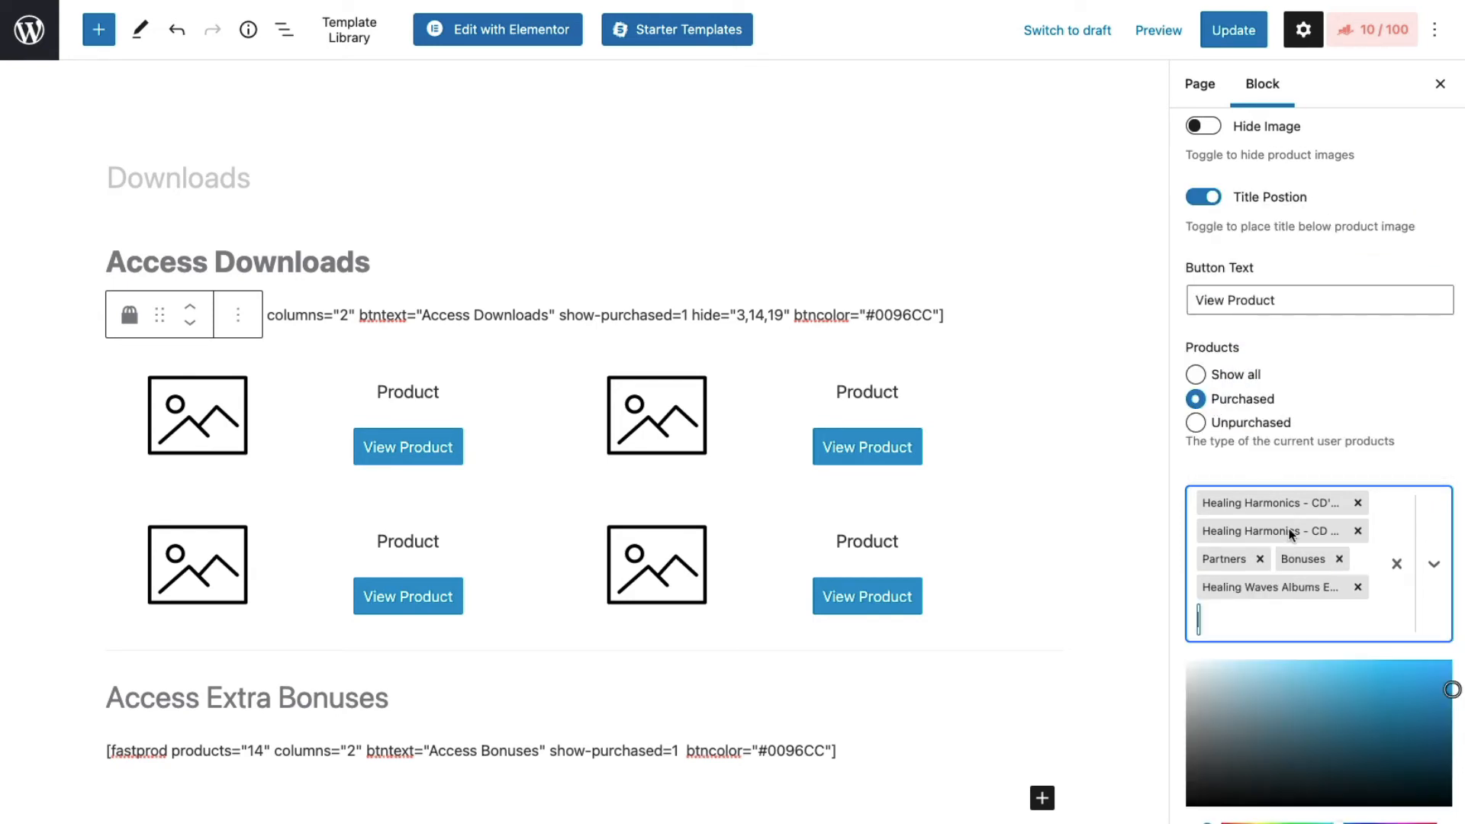
{"action": "left_click", "coordinate": [1243, 606]}
{"action": "scroll", "coordinate": [1270, 420], "scroll_direction": "down", "scroll_amount": 5}
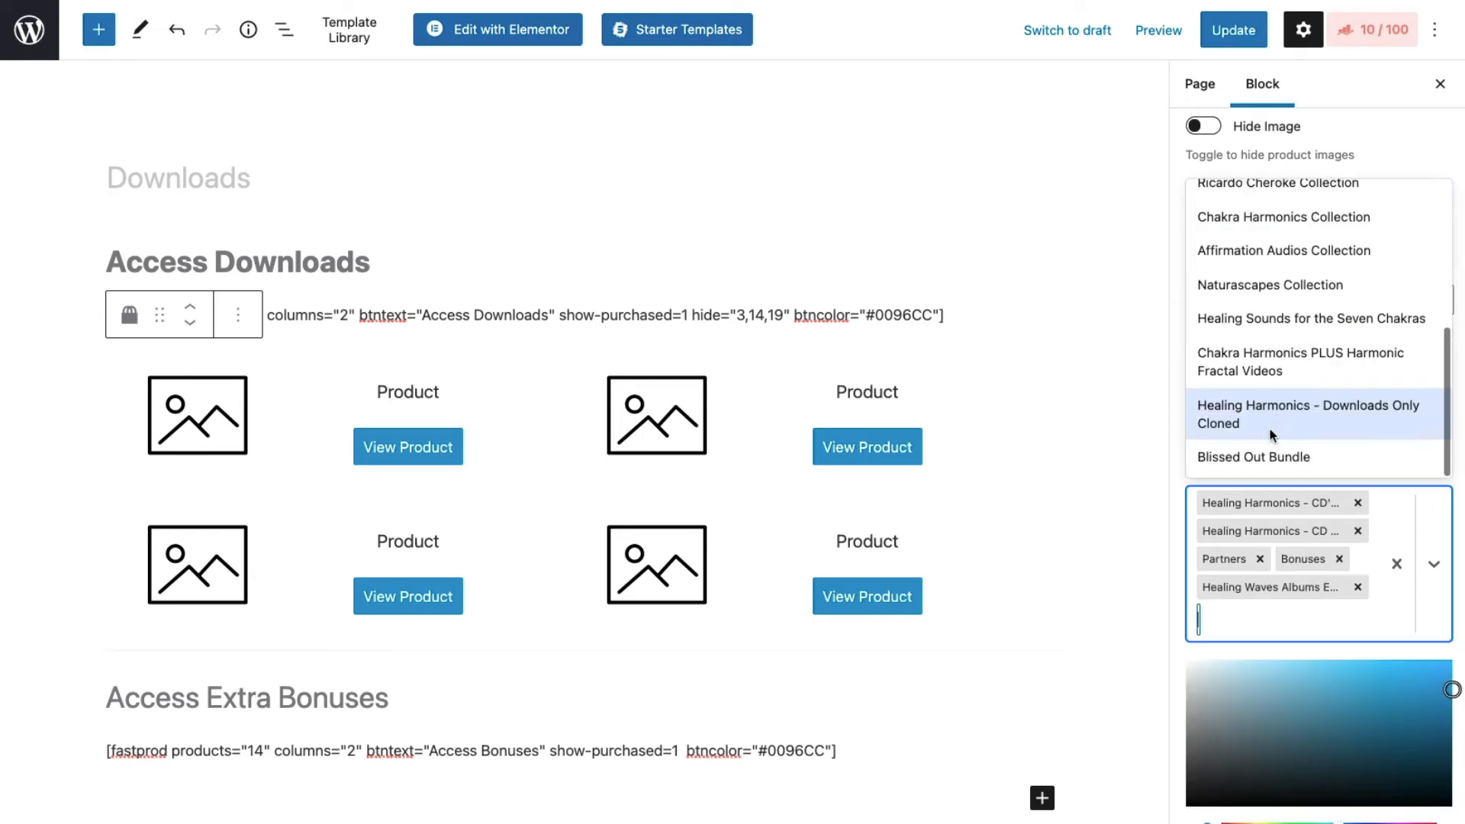
{"action": "left_click", "coordinate": [1242, 417]}
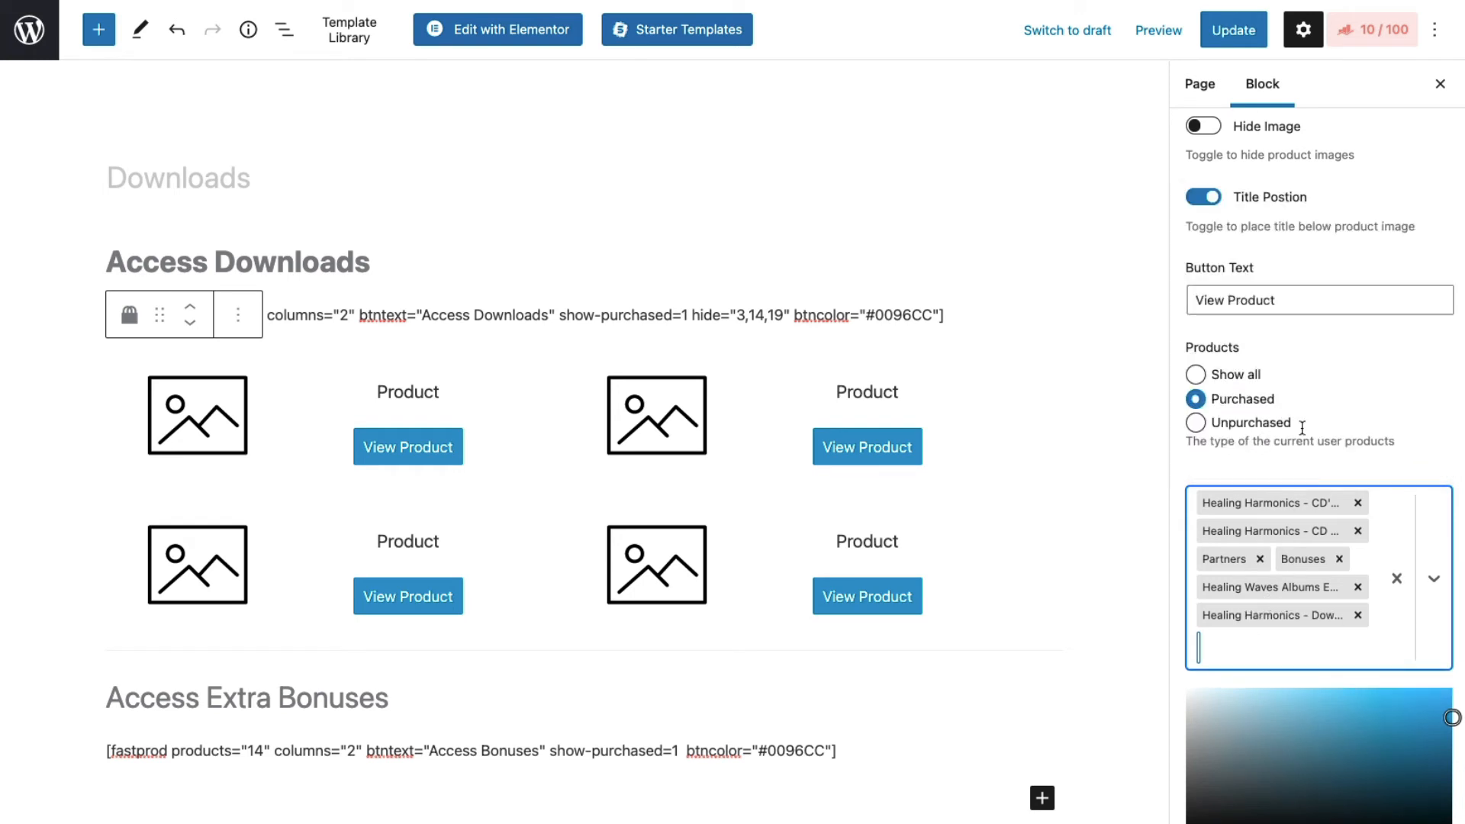
- Add Chakra Harmonics PLUS Harmonic Fractal Videos to the products hidden from the block
{"action": "left_click", "coordinate": [1267, 645]}
{"action": "scroll", "coordinate": [1316, 435], "scroll_direction": "down", "scroll_amount": 5}
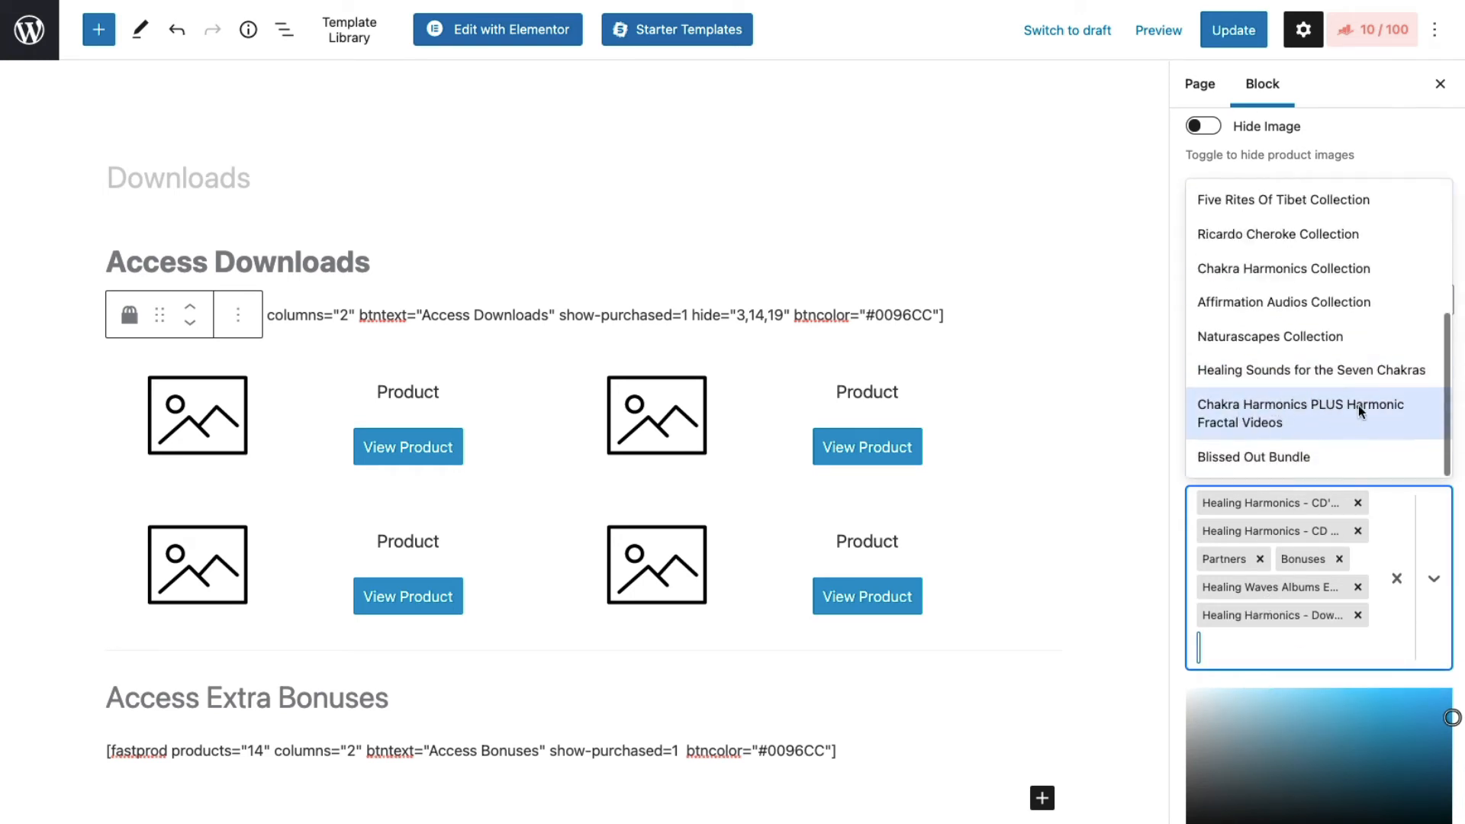
{"action": "left_click", "coordinate": [1249, 411]}
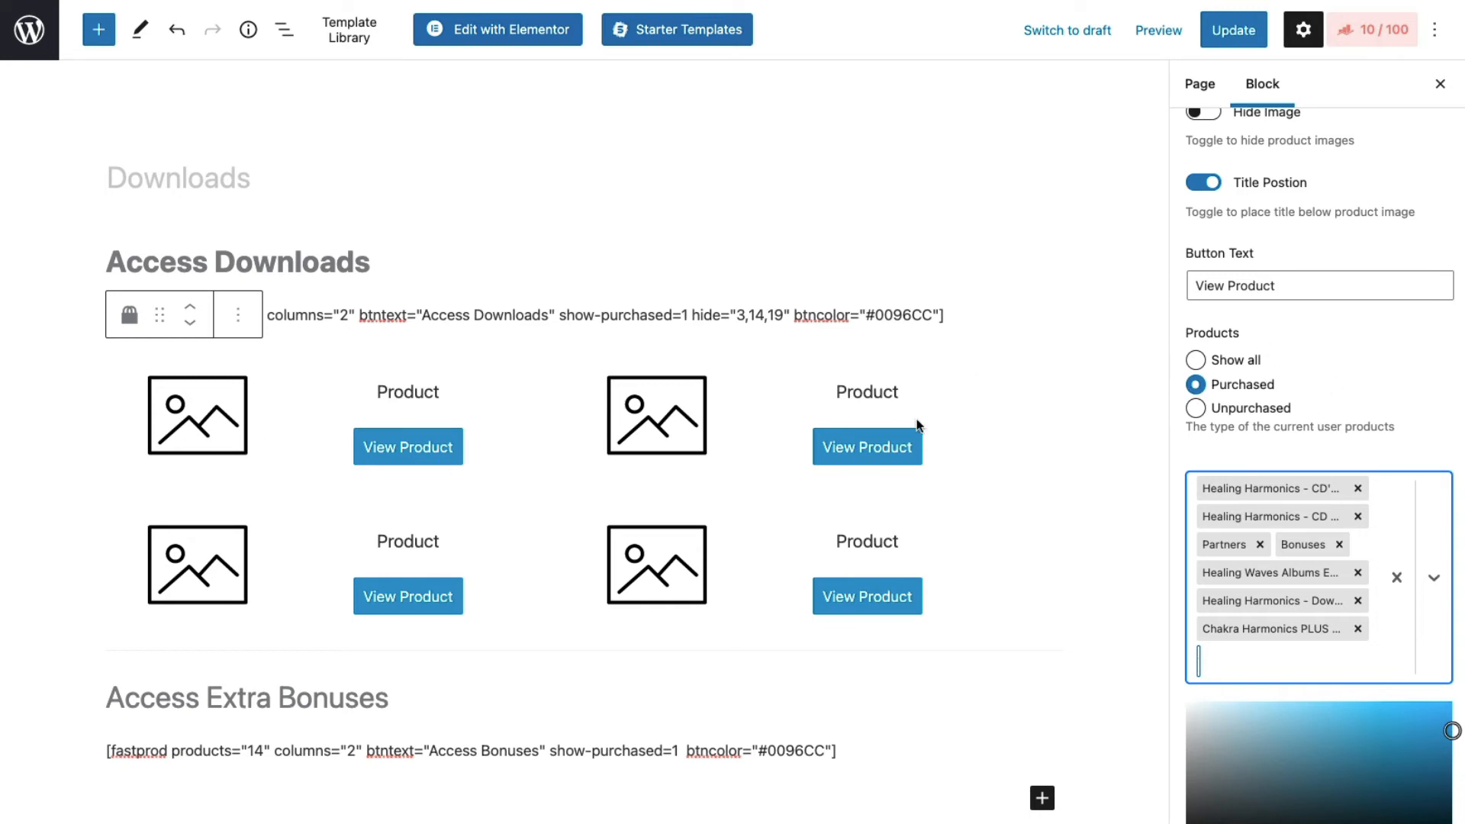
- Change the Products block's button text to "Access Downloads"
{"action": "scroll", "coordinate": [1281, 378], "scroll_direction": "down", "scroll_amount": 1}
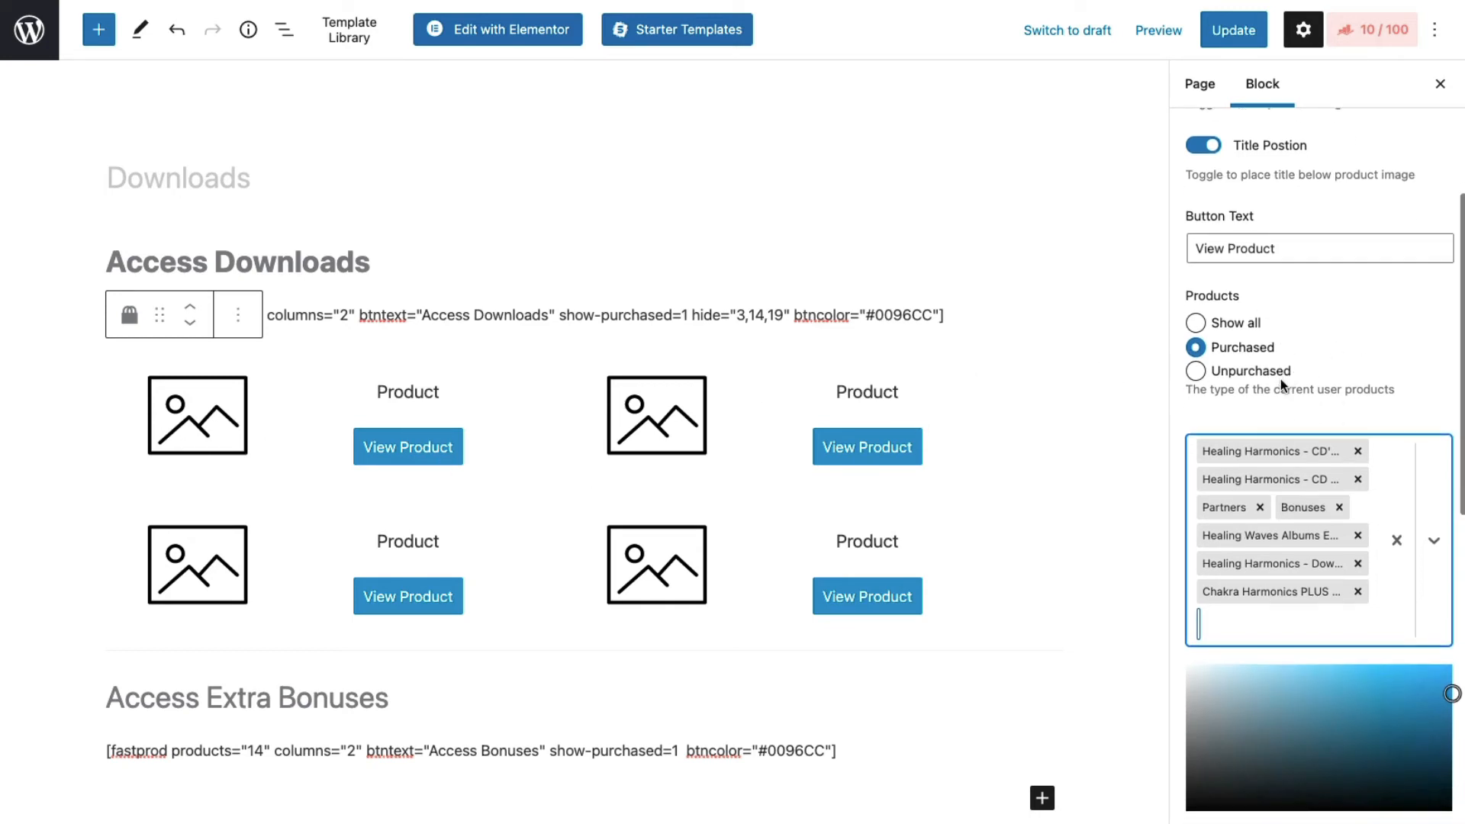
{"action": "double_click", "coordinate": [1209, 250]}
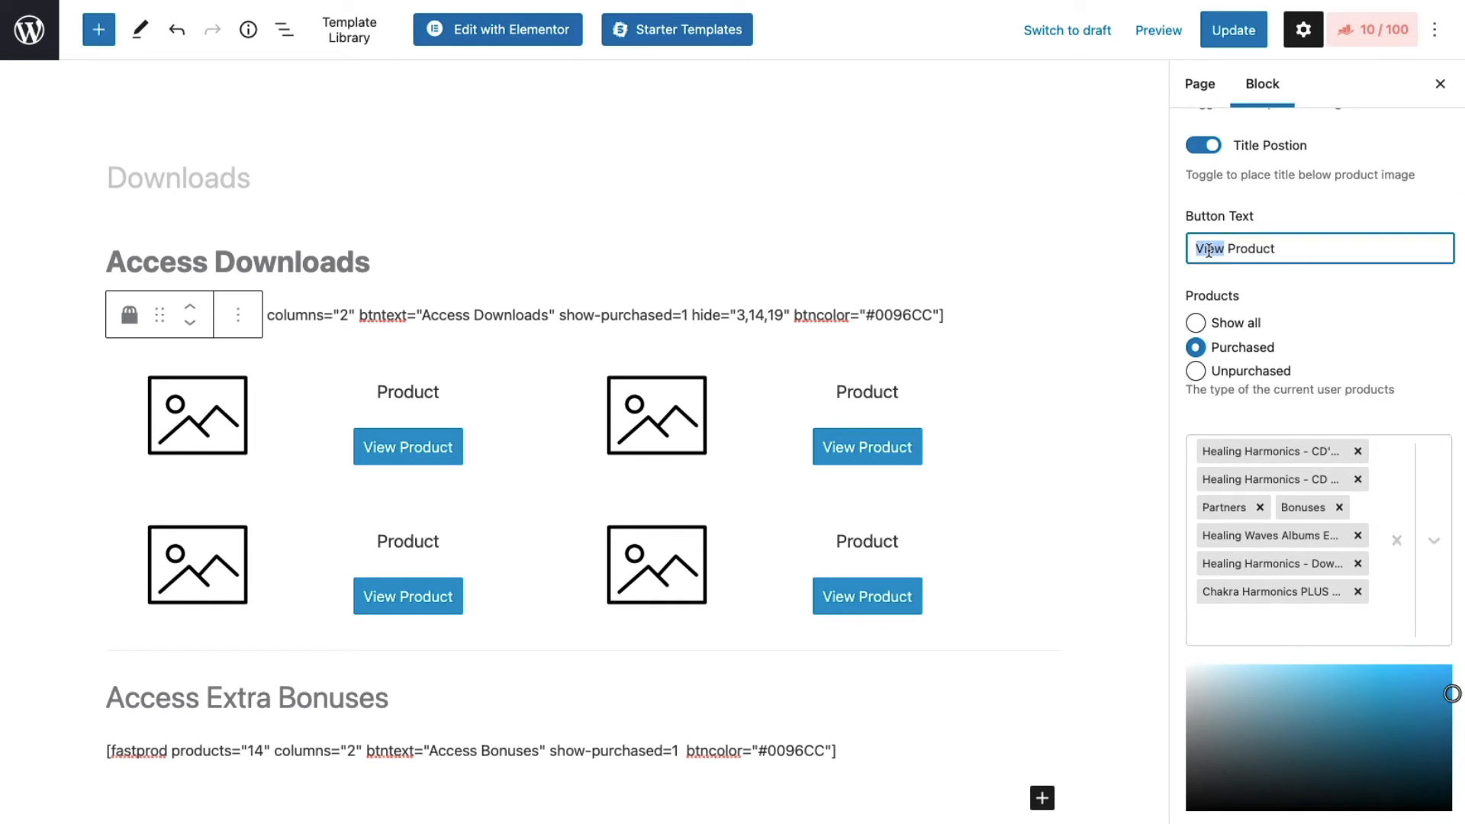
{"action": "type", "text": "Access"}
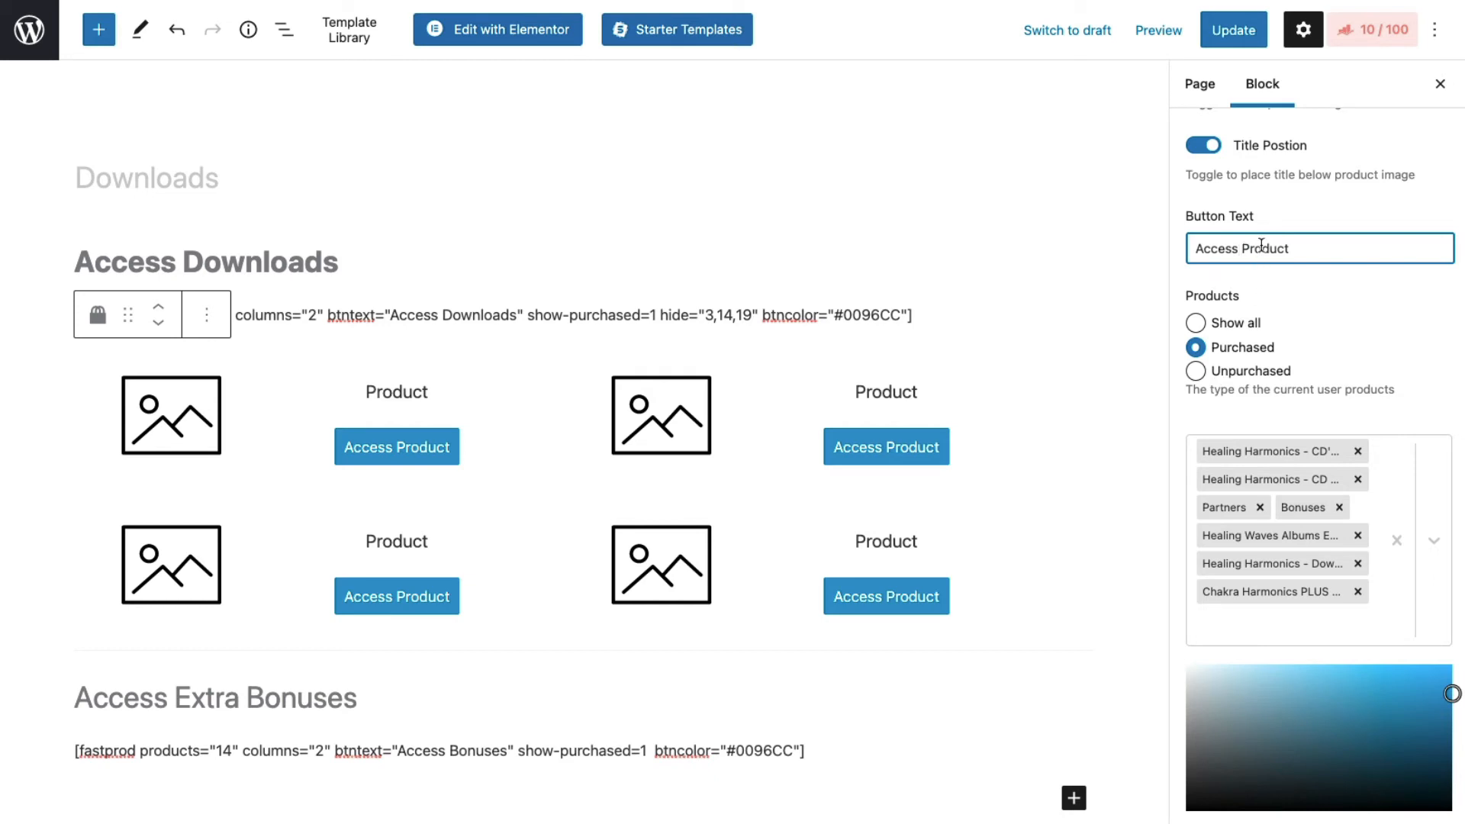
{"action": "double_click", "coordinate": [1261, 245]}
{"action": "type", "text": "Do"}
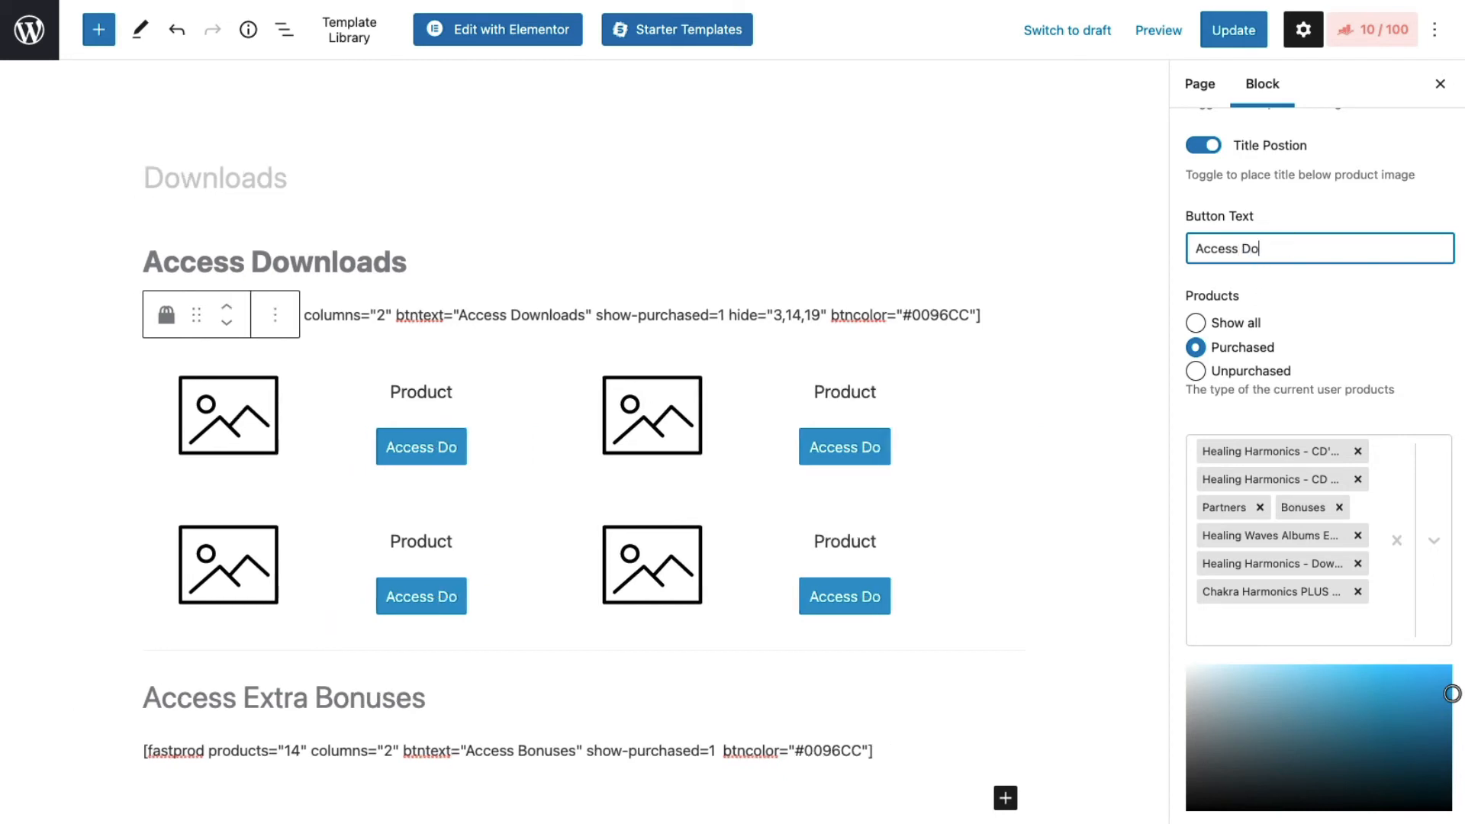
{"action": "type", "text": "wnl"}
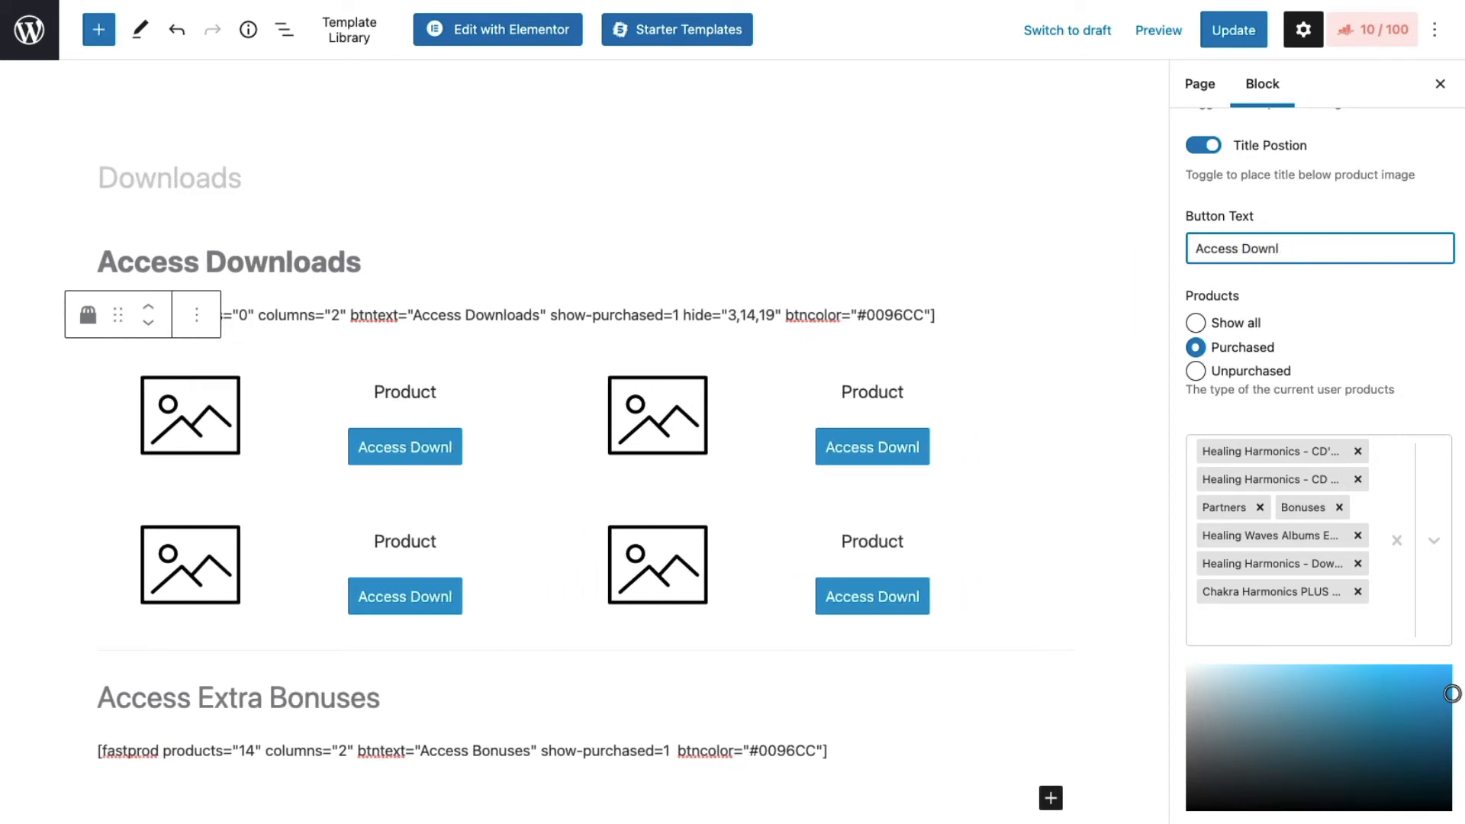
{"action": "type", "text": "oads"}
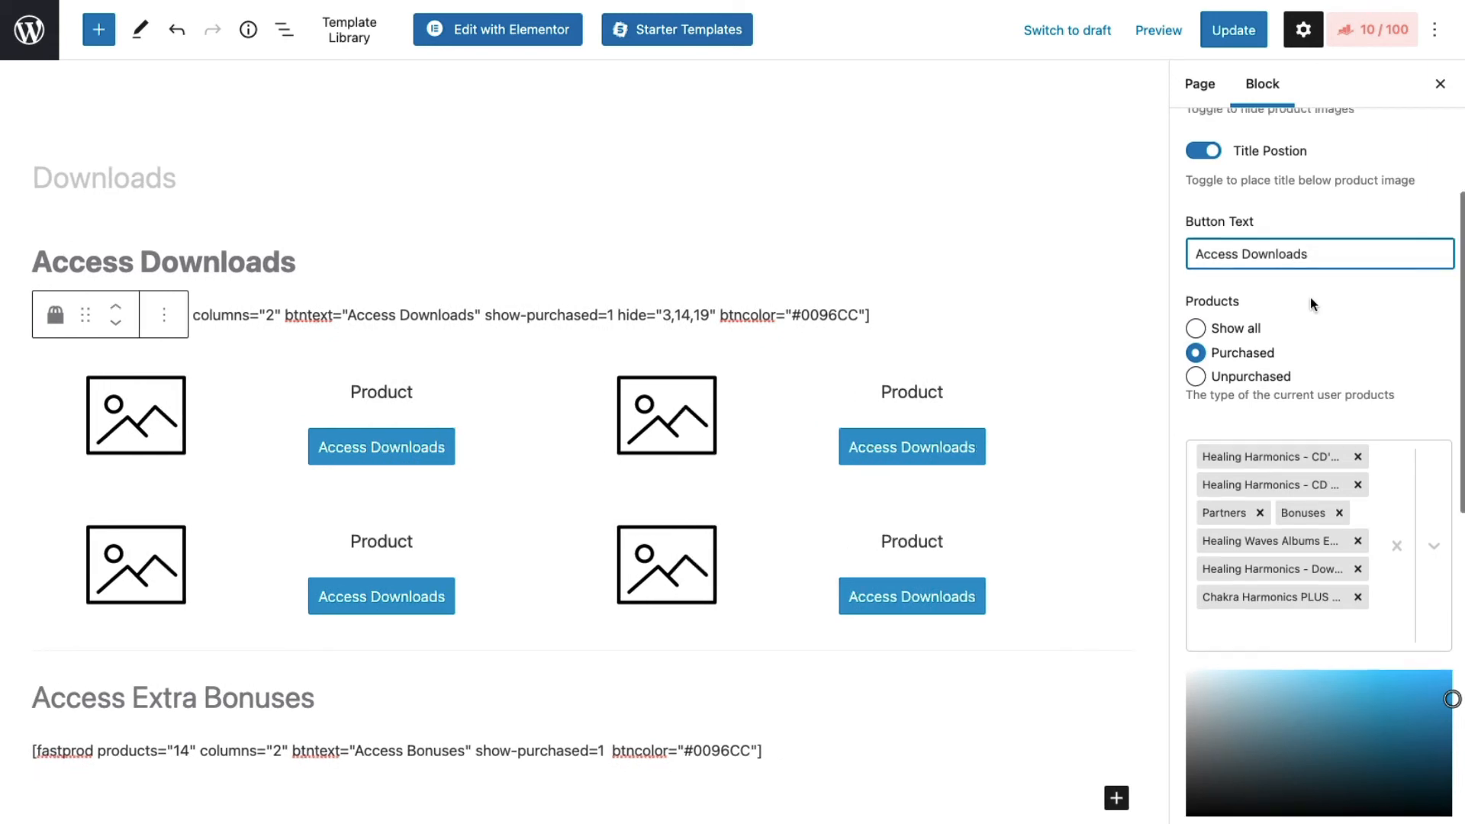
- Change the Access Downloads buttons' color to purple, #6000cc
{"action": "scroll", "coordinate": [1309, 305], "scroll_direction": "down", "scroll_amount": 5}
{"action": "scroll", "coordinate": [1314, 316], "scroll_direction": "down", "scroll_amount": 3}
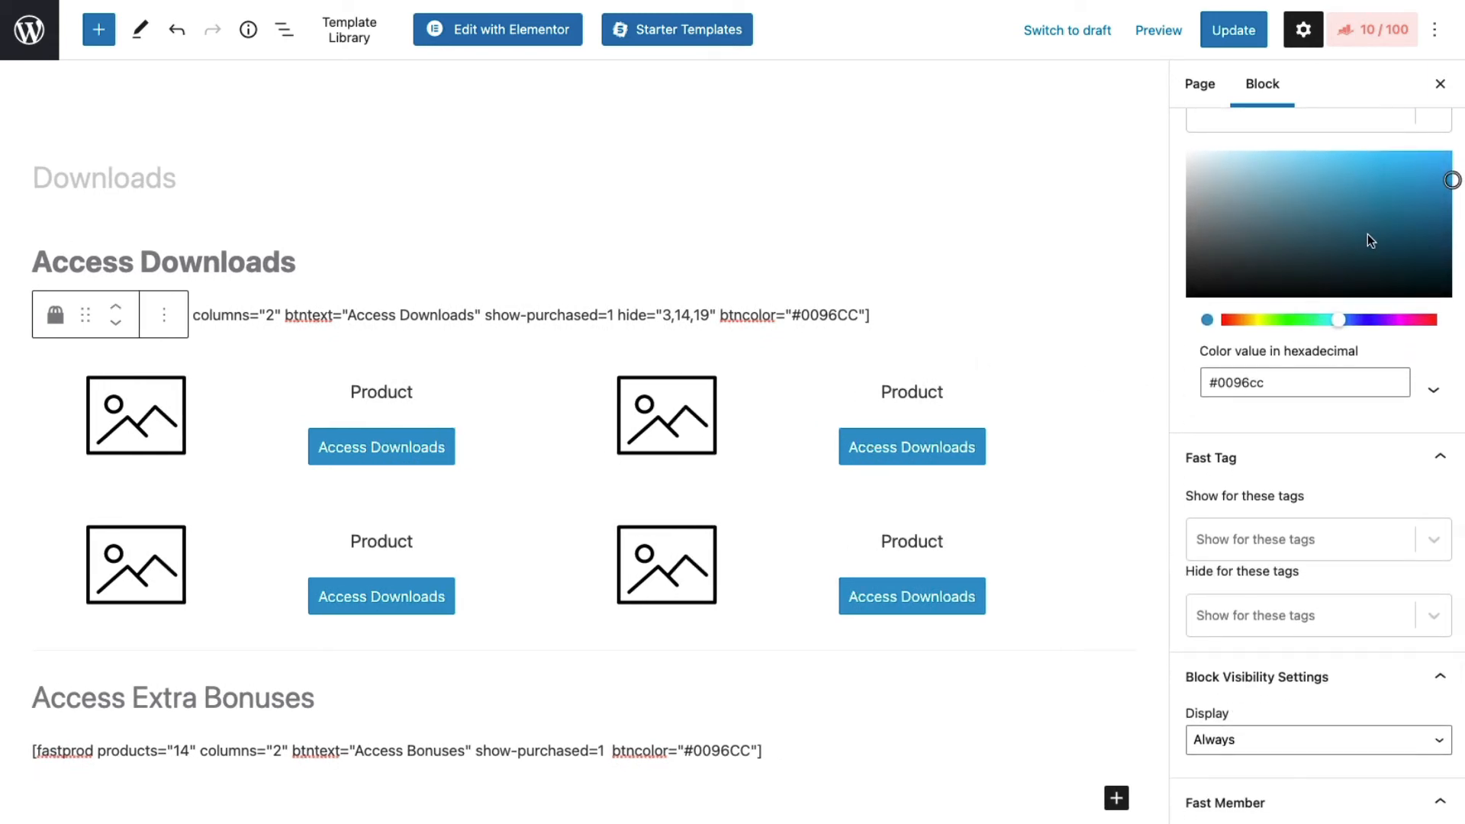
{"action": "scroll", "coordinate": [1368, 234], "scroll_direction": "up", "scroll_amount": 2}
{"action": "left_click_drag", "start_coordinate": [1343, 428], "coordinate": [1383, 429]}
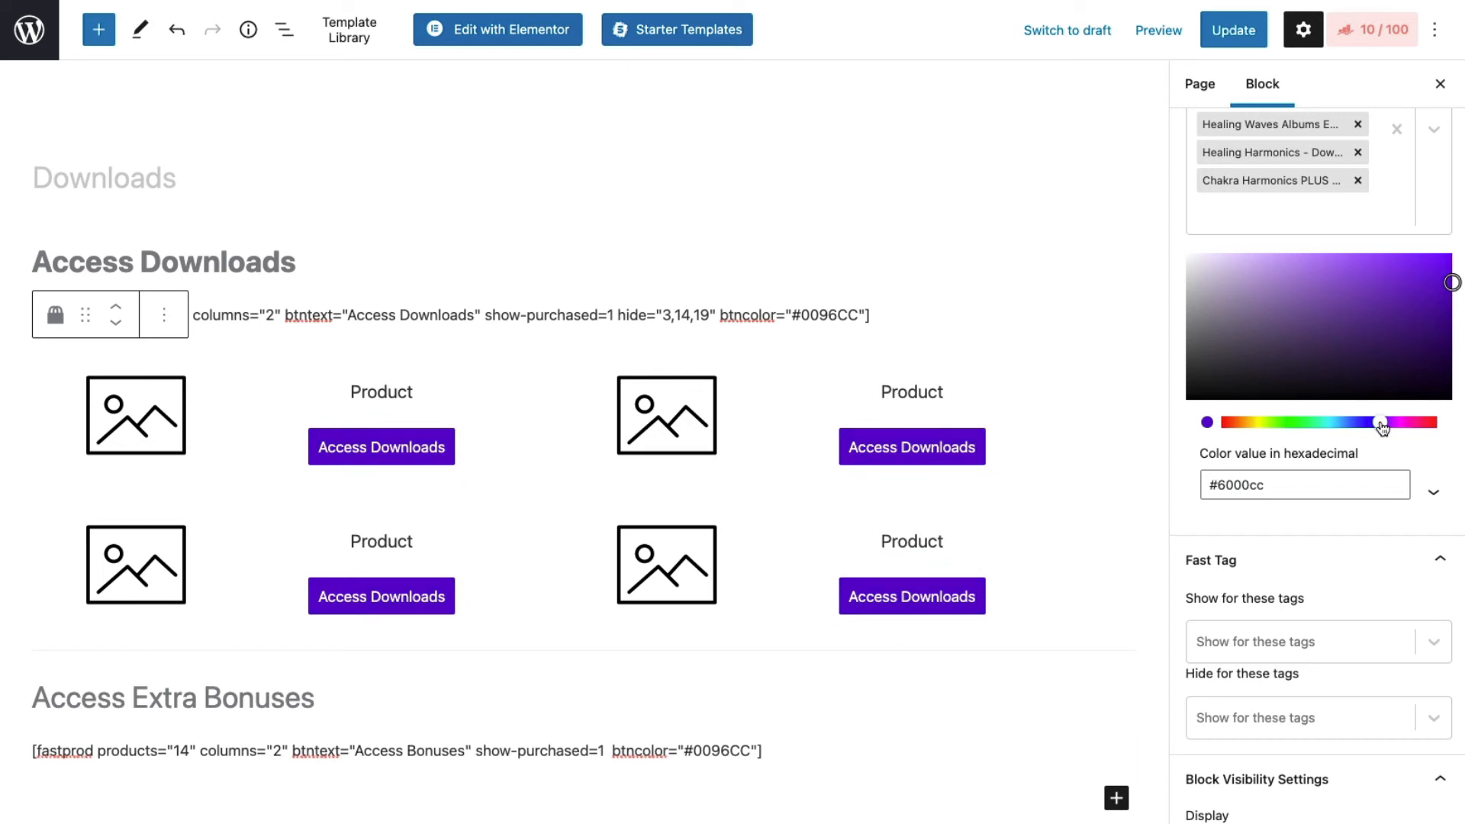
- Insert a Products block directly below the Access Extra Bonuses heading and set it to one column
{"action": "scroll", "coordinate": [873, 405], "scroll_direction": "down", "scroll_amount": 7}
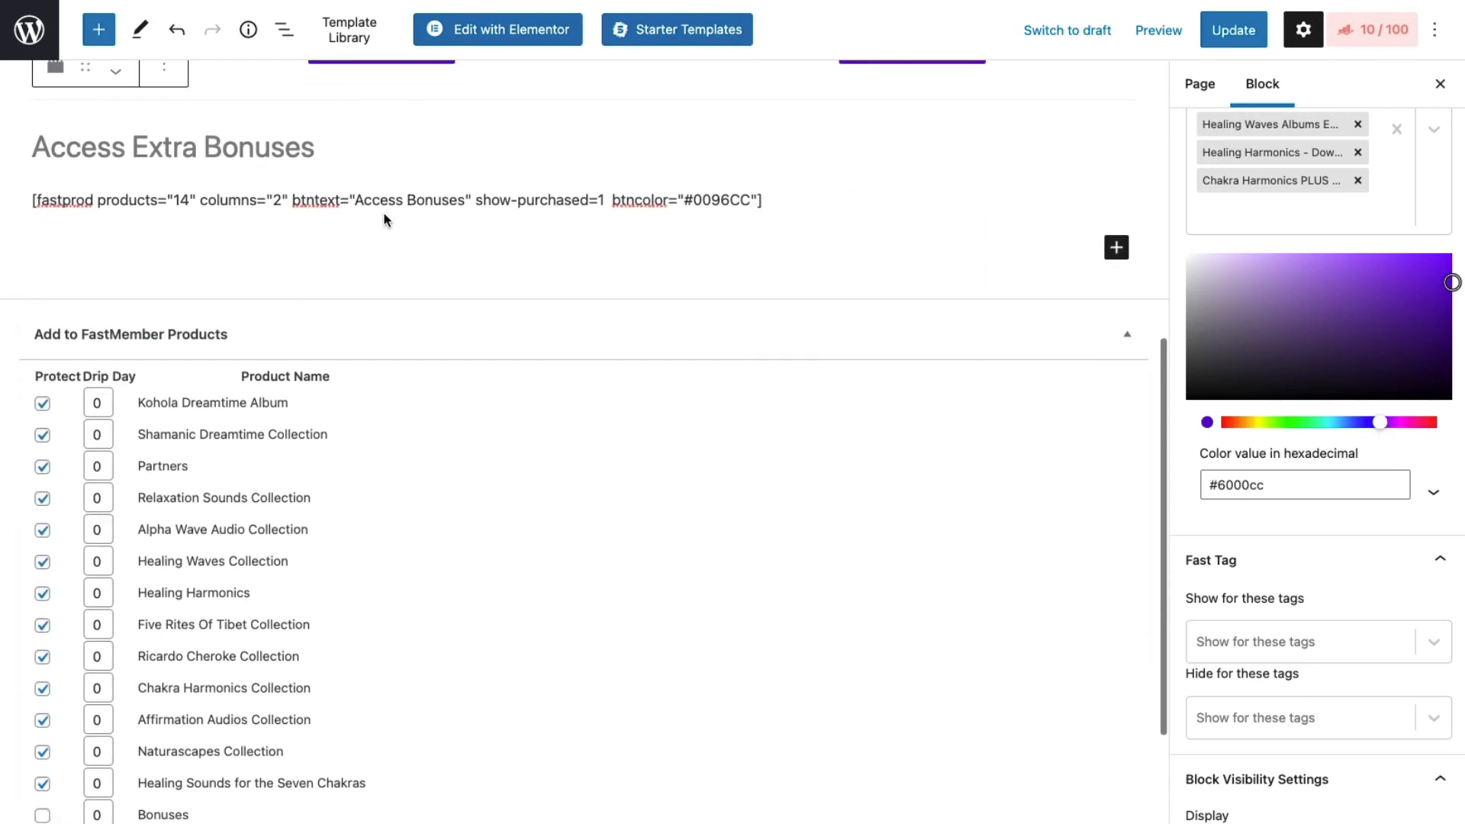
{"action": "left_click", "coordinate": [328, 200]}
{"action": "scroll", "coordinate": [546, 353], "scroll_direction": "up", "scroll_amount": 3}
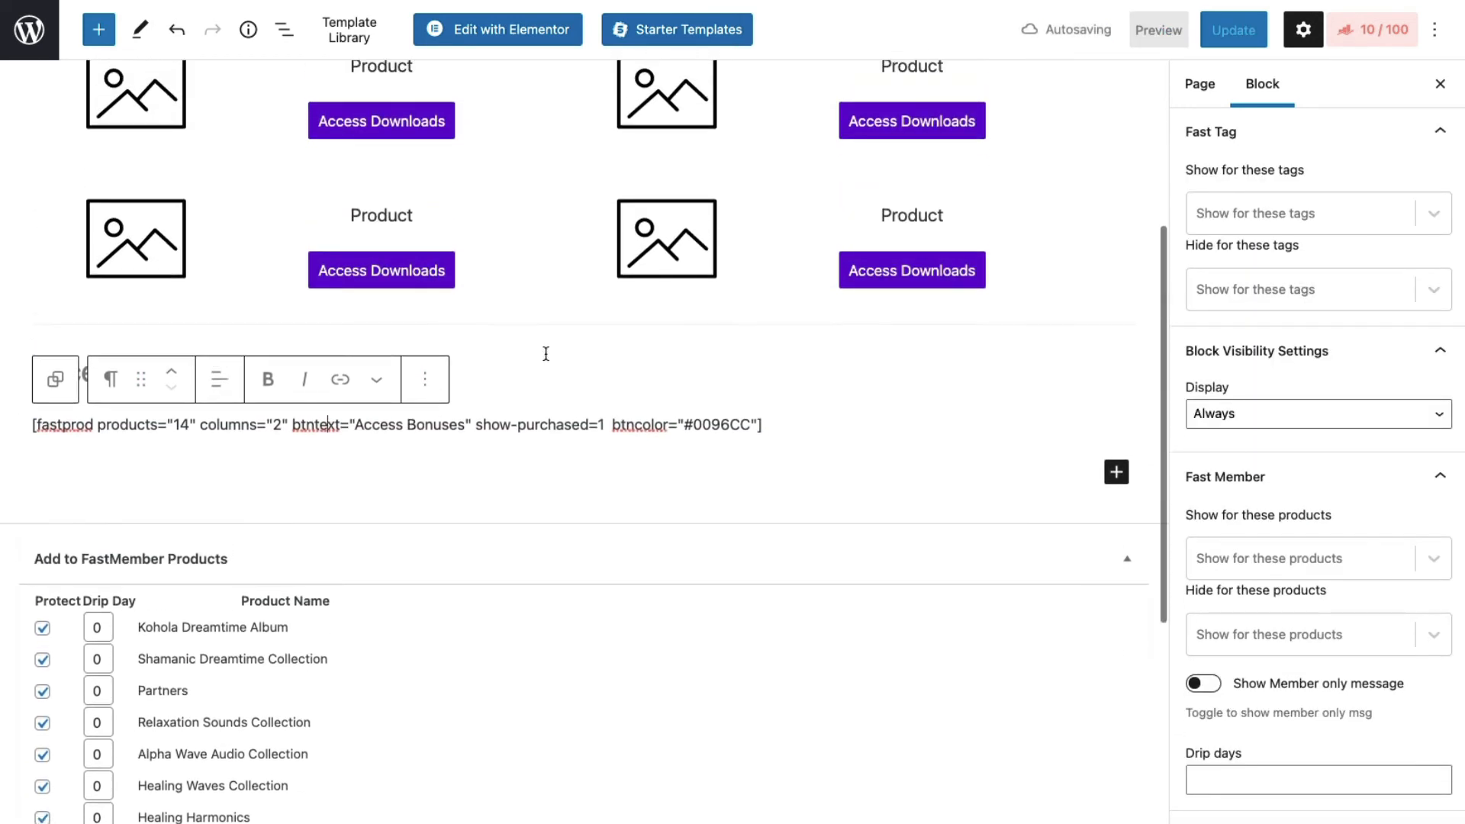
{"action": "left_click", "coordinate": [451, 380]}
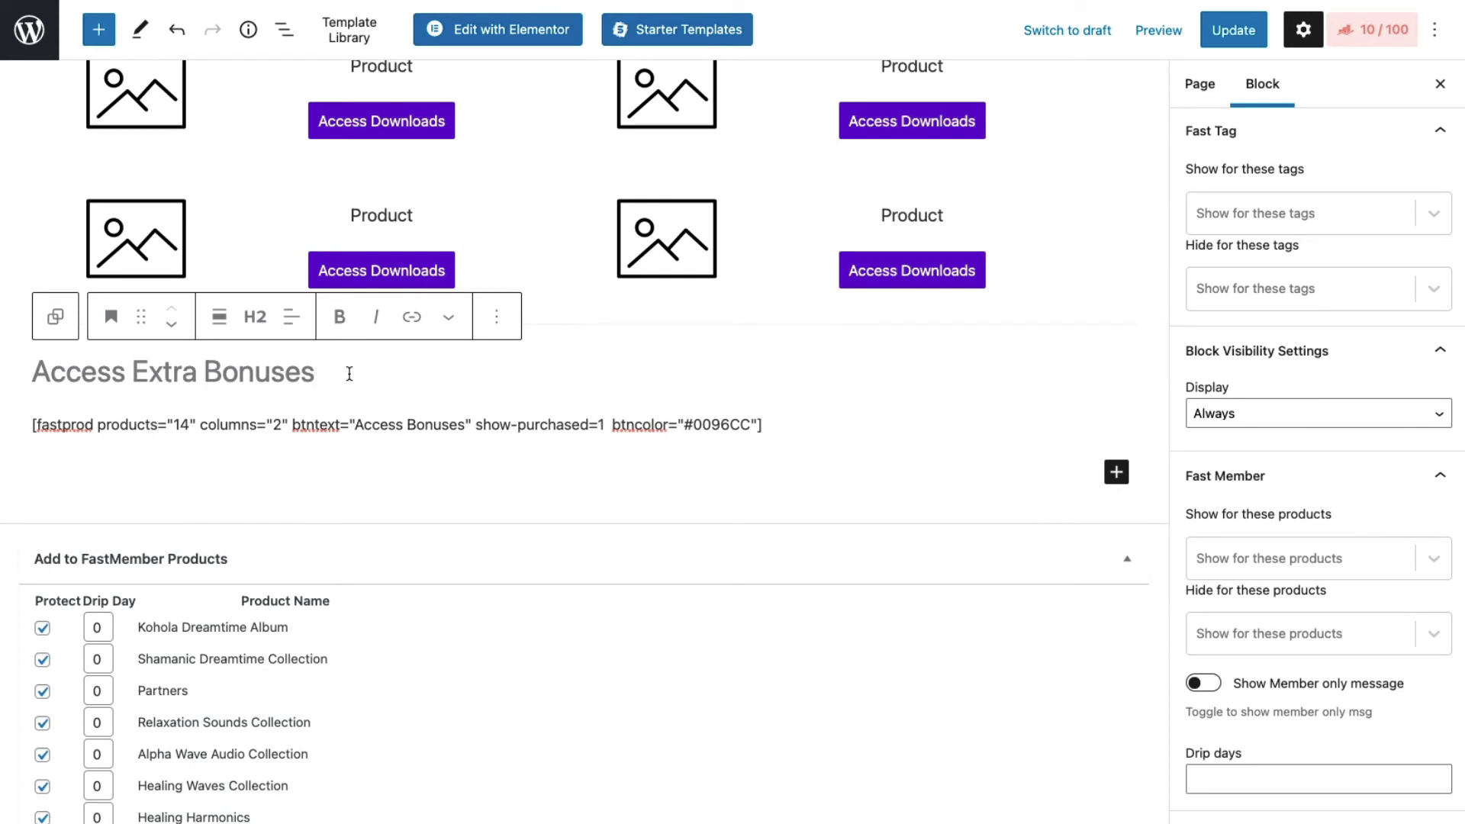
{"action": "key", "text": "Return"}
{"action": "type", "text": "/"}
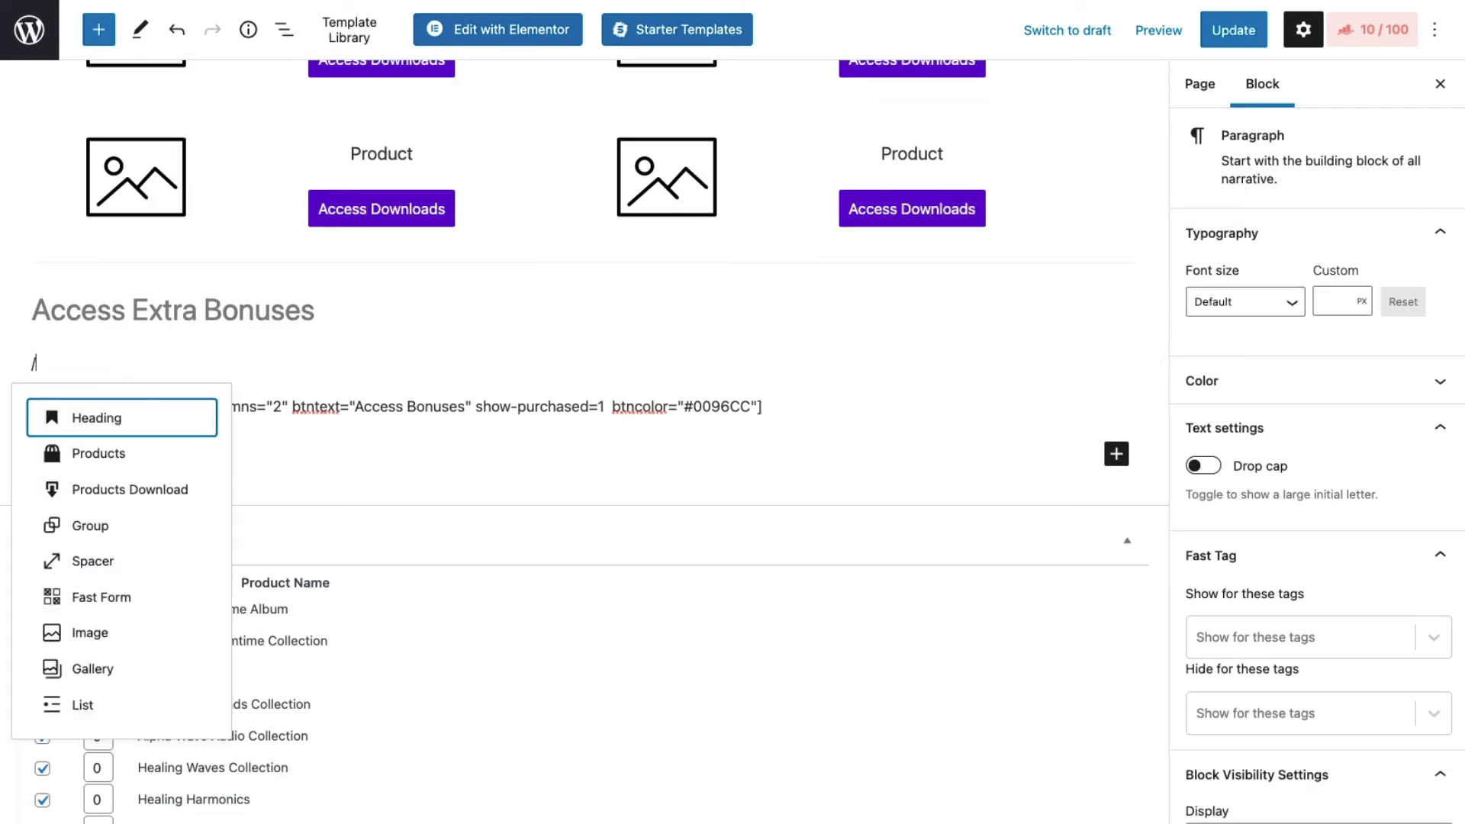
{"action": "left_click", "coordinate": [90, 453]}
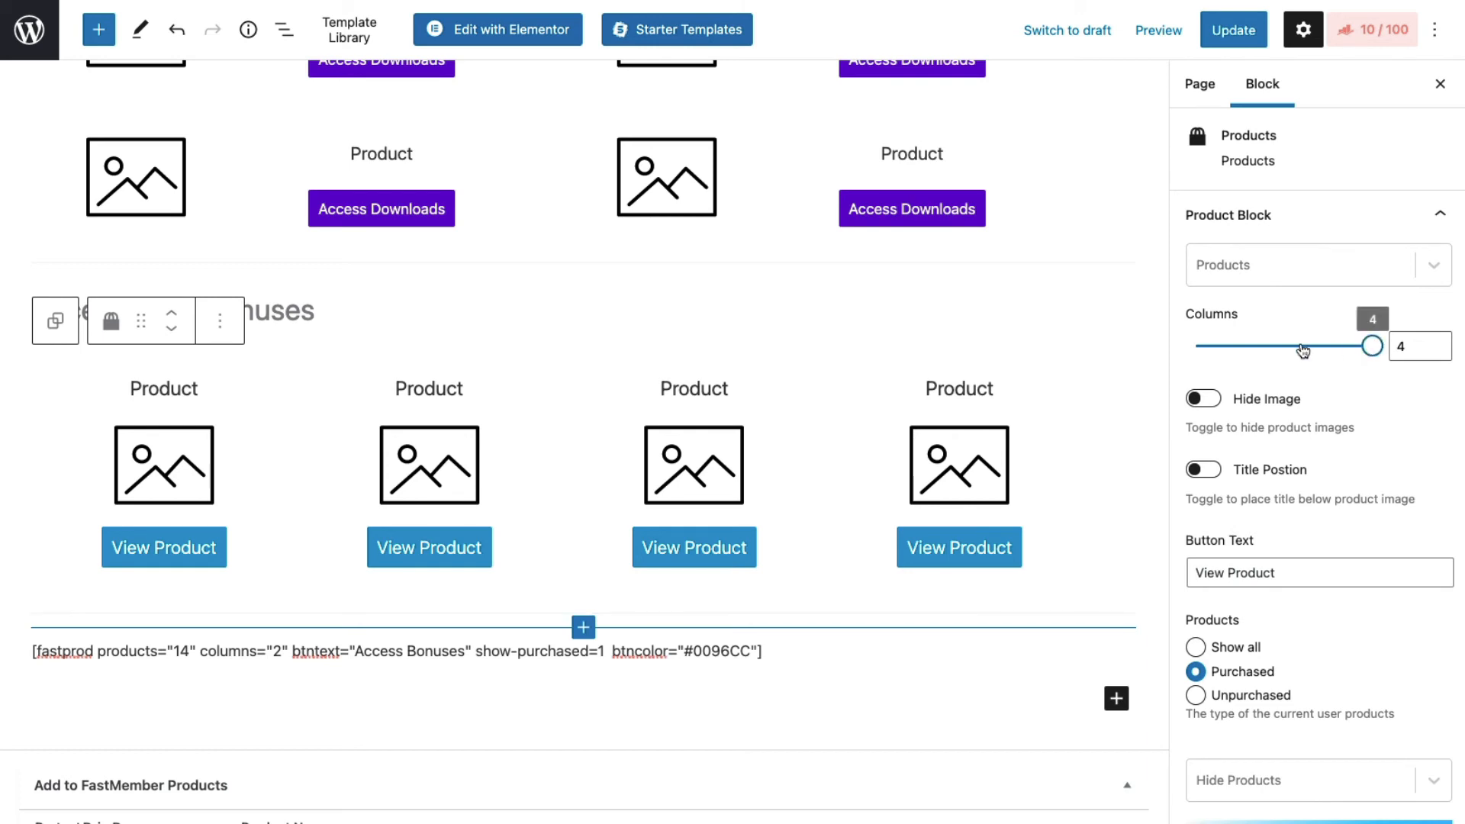
{"action": "left_click_drag", "start_coordinate": [1373, 346], "coordinate": [1196, 346]}
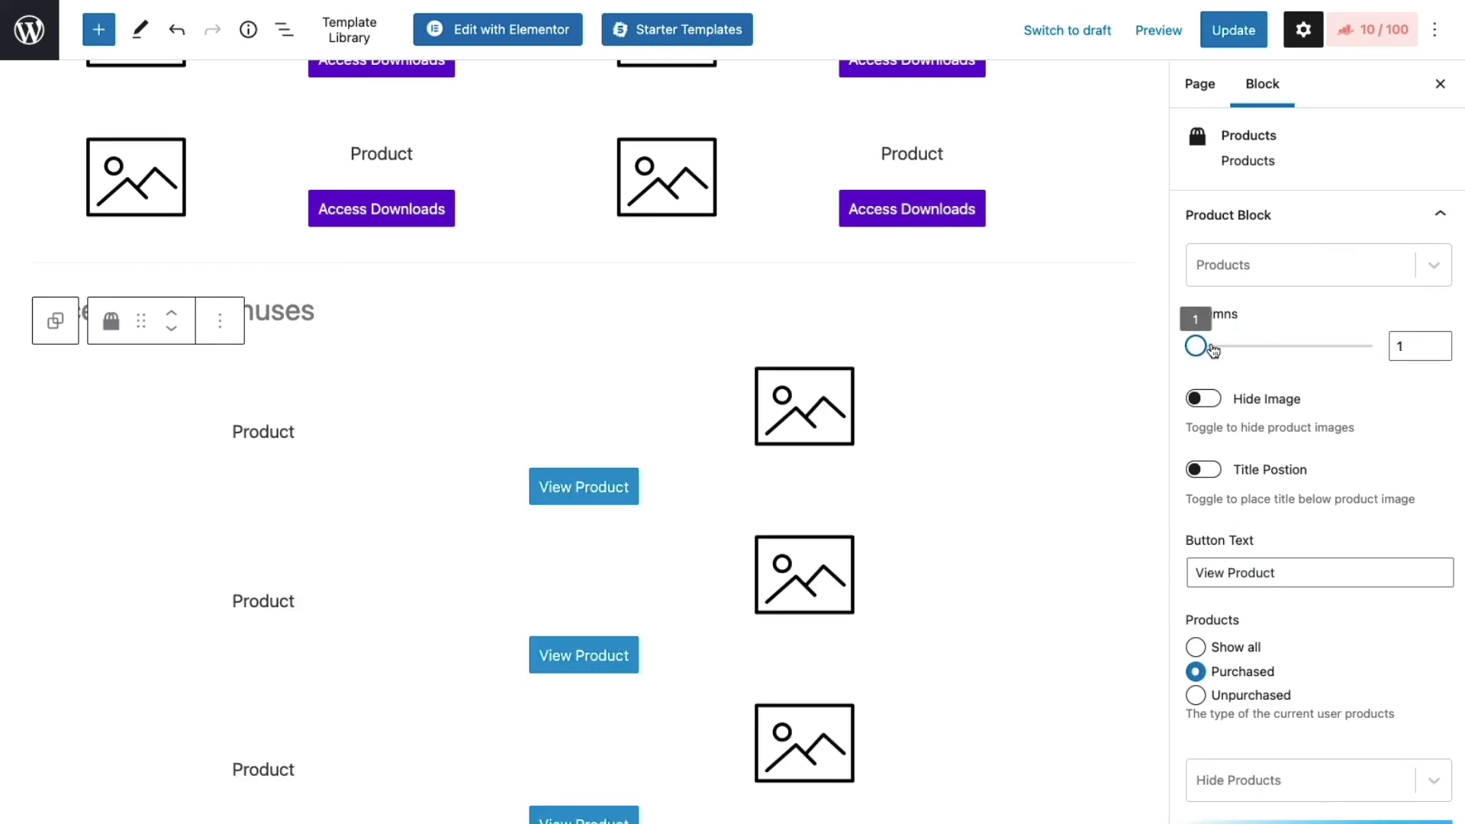
{"action": "left_click", "coordinate": [482, 397]}
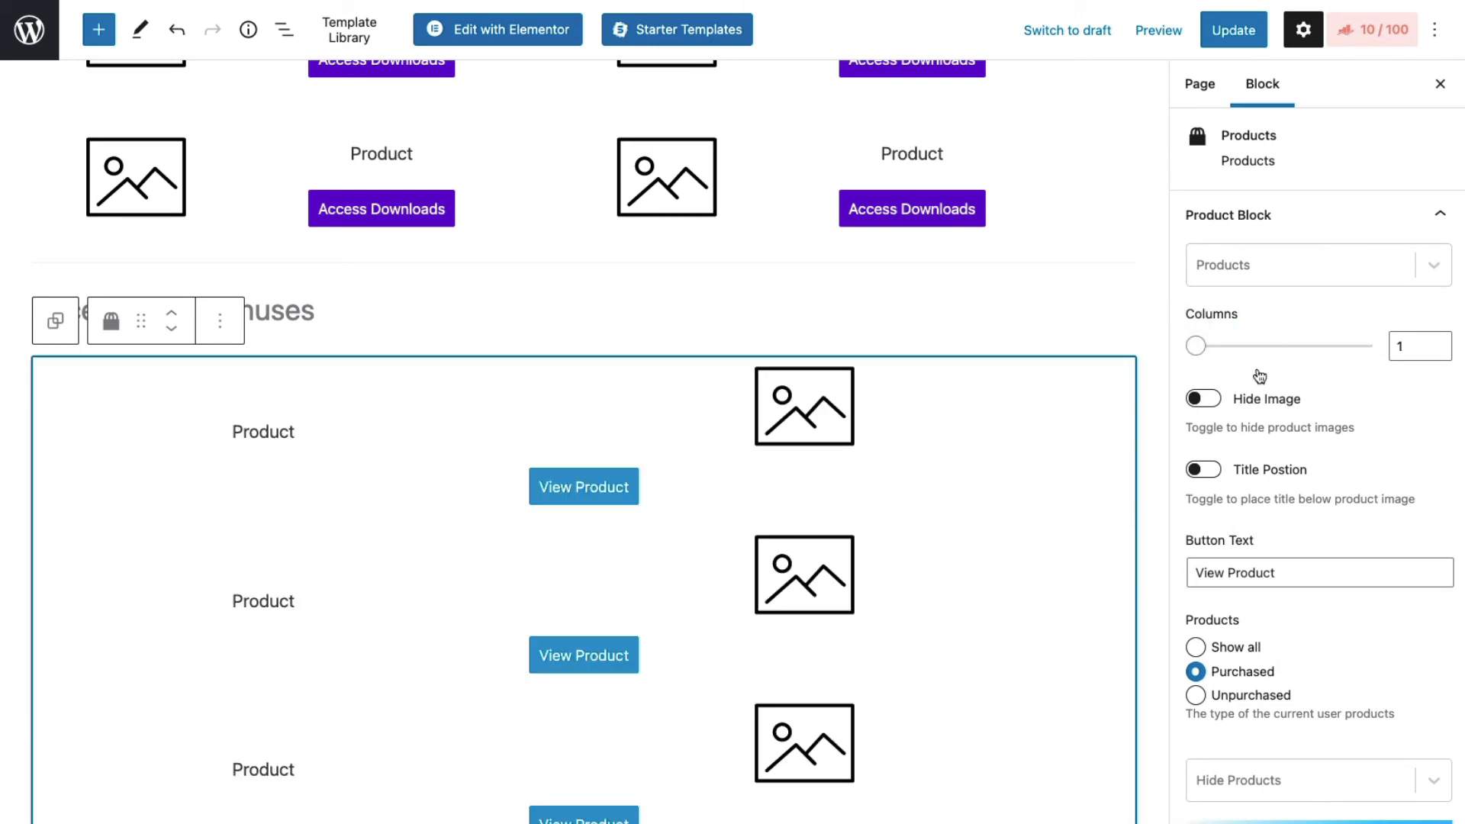
- Limit the new Products block to the Bonuses product and update the page
{"action": "left_click", "coordinate": [1255, 275]}
{"action": "type", "text": "Boni"}
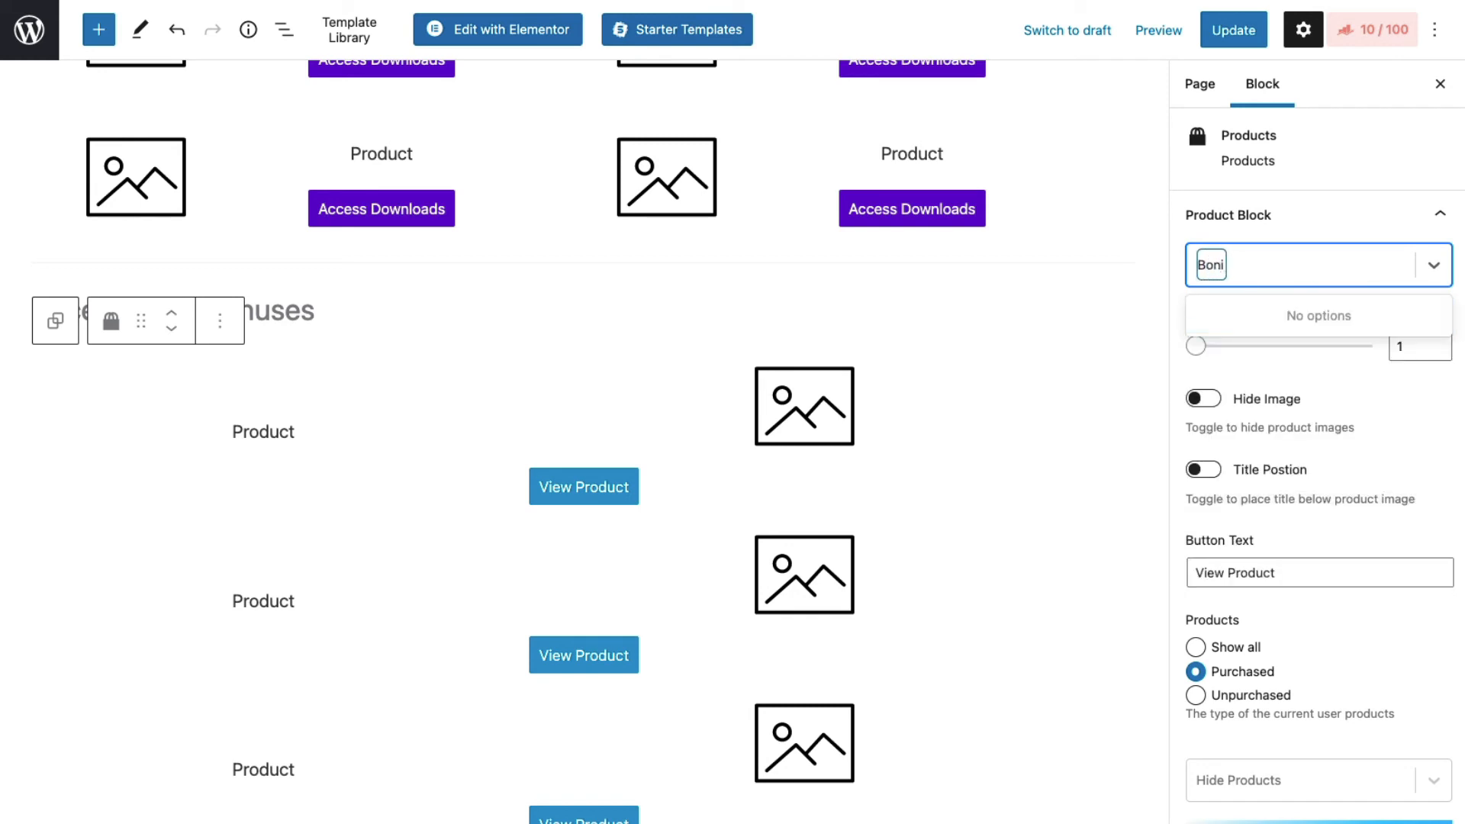
{"action": "key", "text": "BackSpace"}
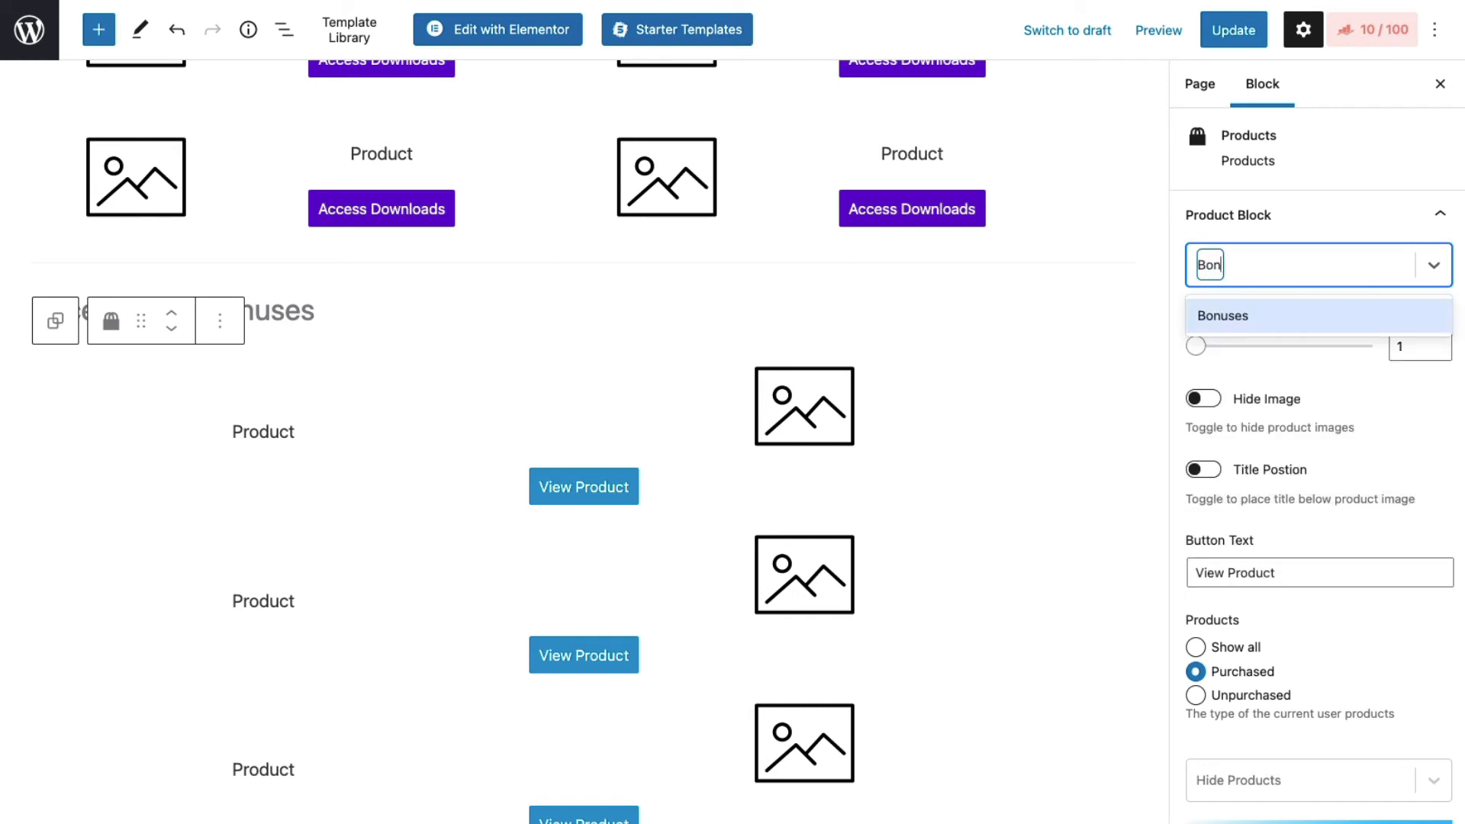
{"action": "left_click", "coordinate": [1247, 317]}
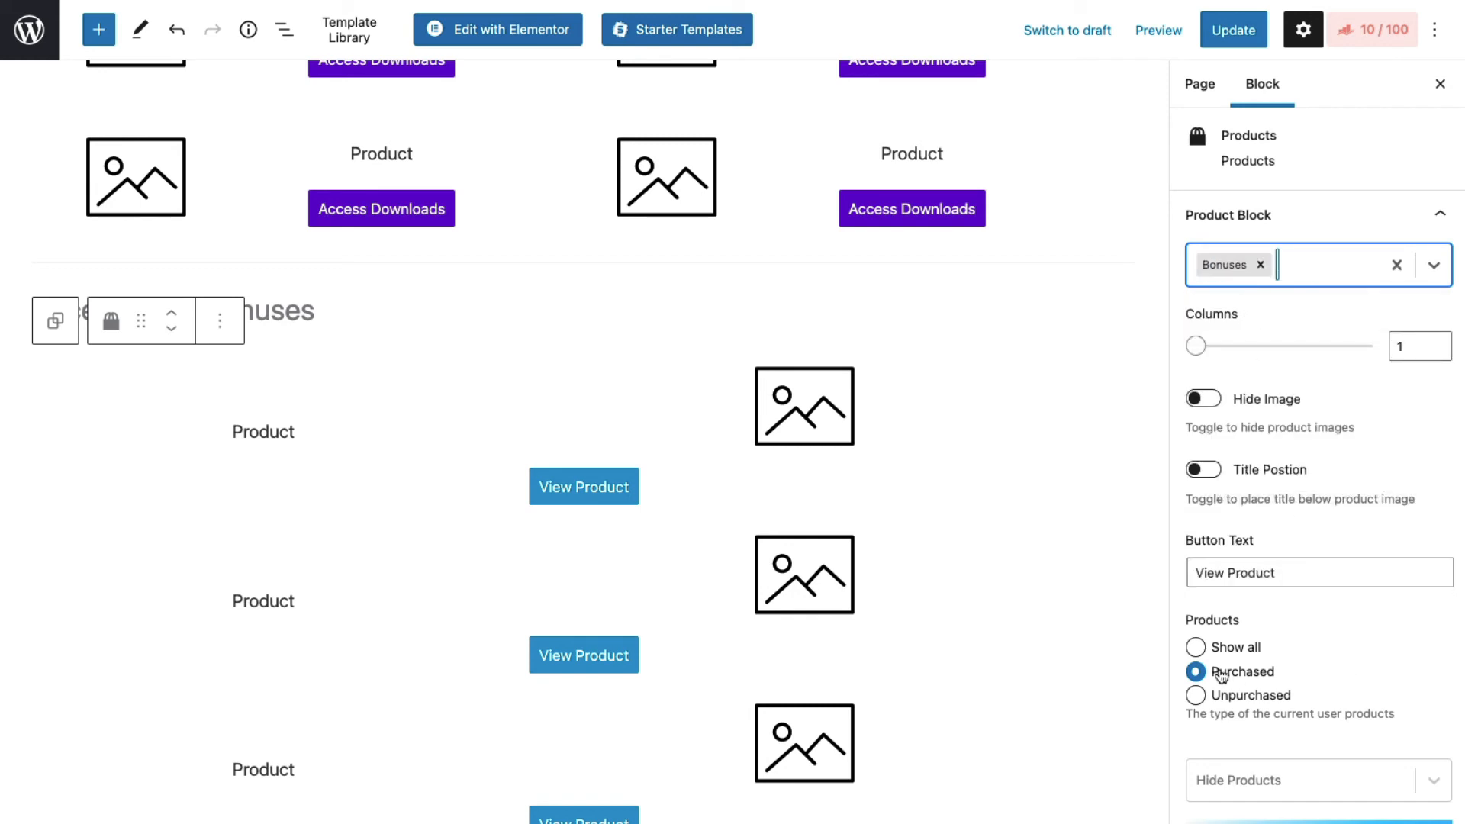
{"action": "scroll", "coordinate": [1342, 535], "scroll_direction": "down", "scroll_amount": 5}
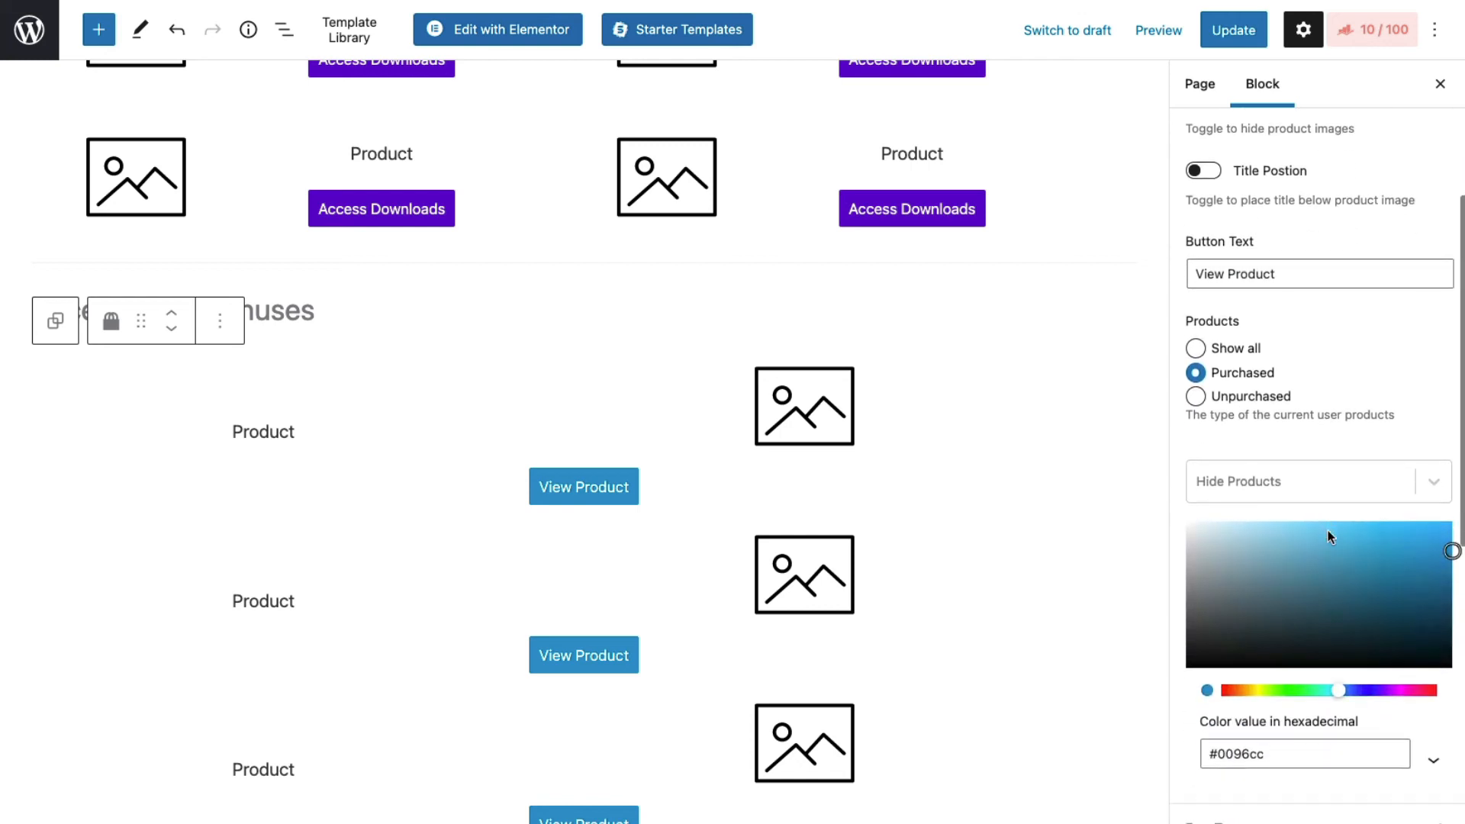
{"action": "scroll", "coordinate": [1328, 534], "scroll_direction": "up", "scroll_amount": 5}
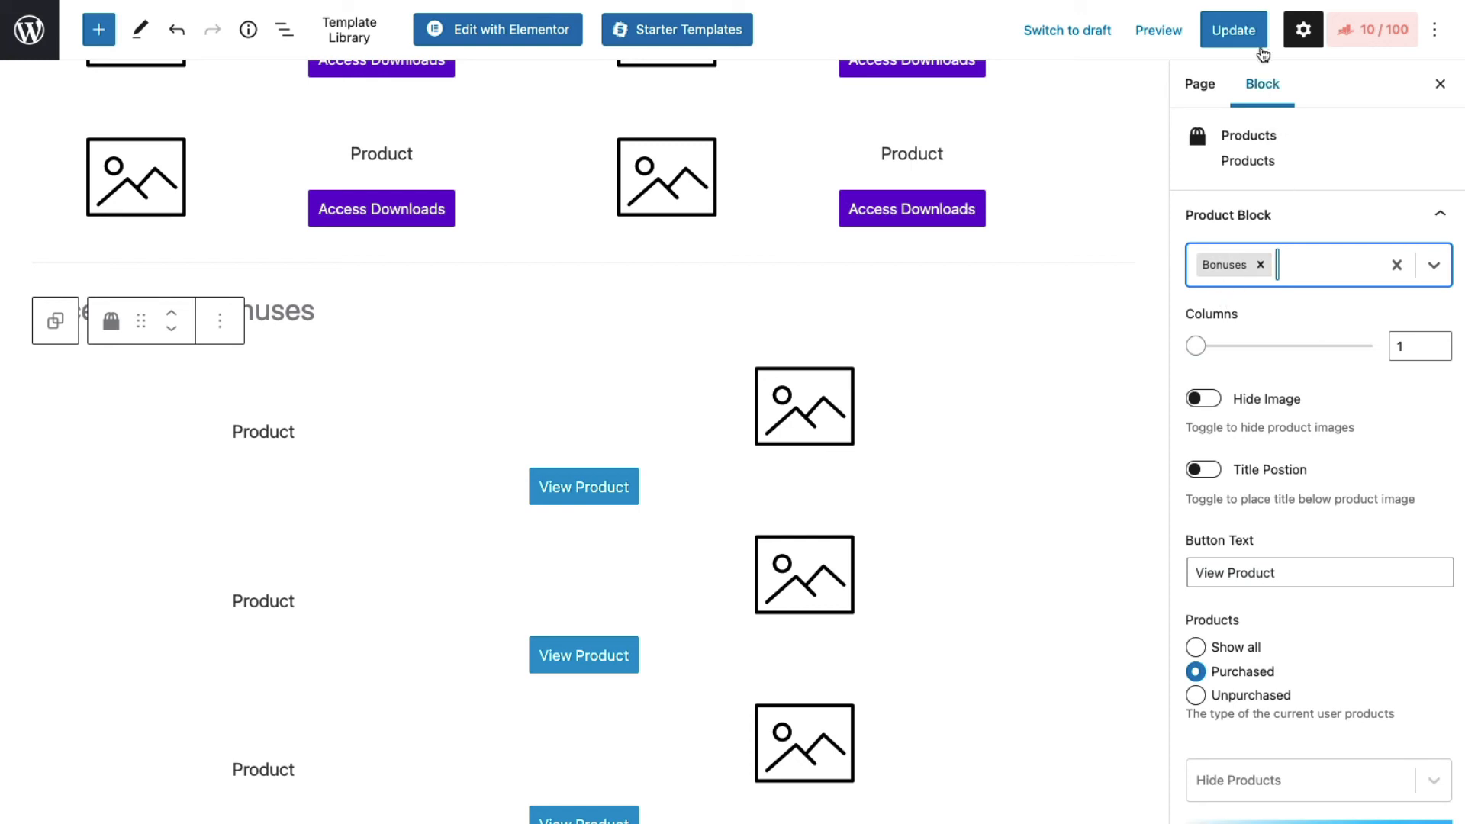
{"action": "left_click", "coordinate": [1234, 29]}
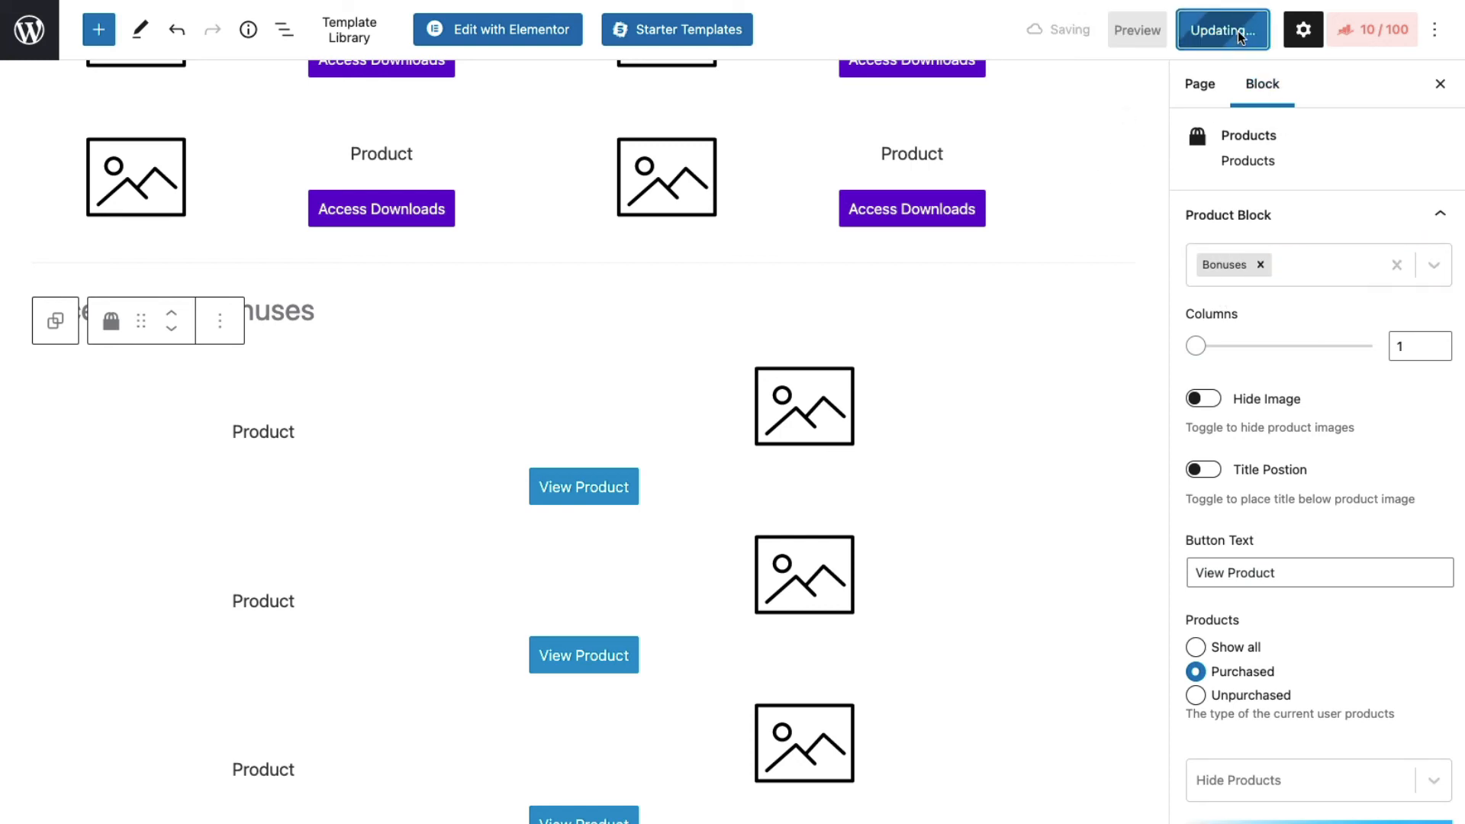
- Remove the old fastprod shortcode paragraph under the Access Downloads heading
{"action": "scroll", "coordinate": [441, 340], "scroll_direction": "up", "scroll_amount": 5}
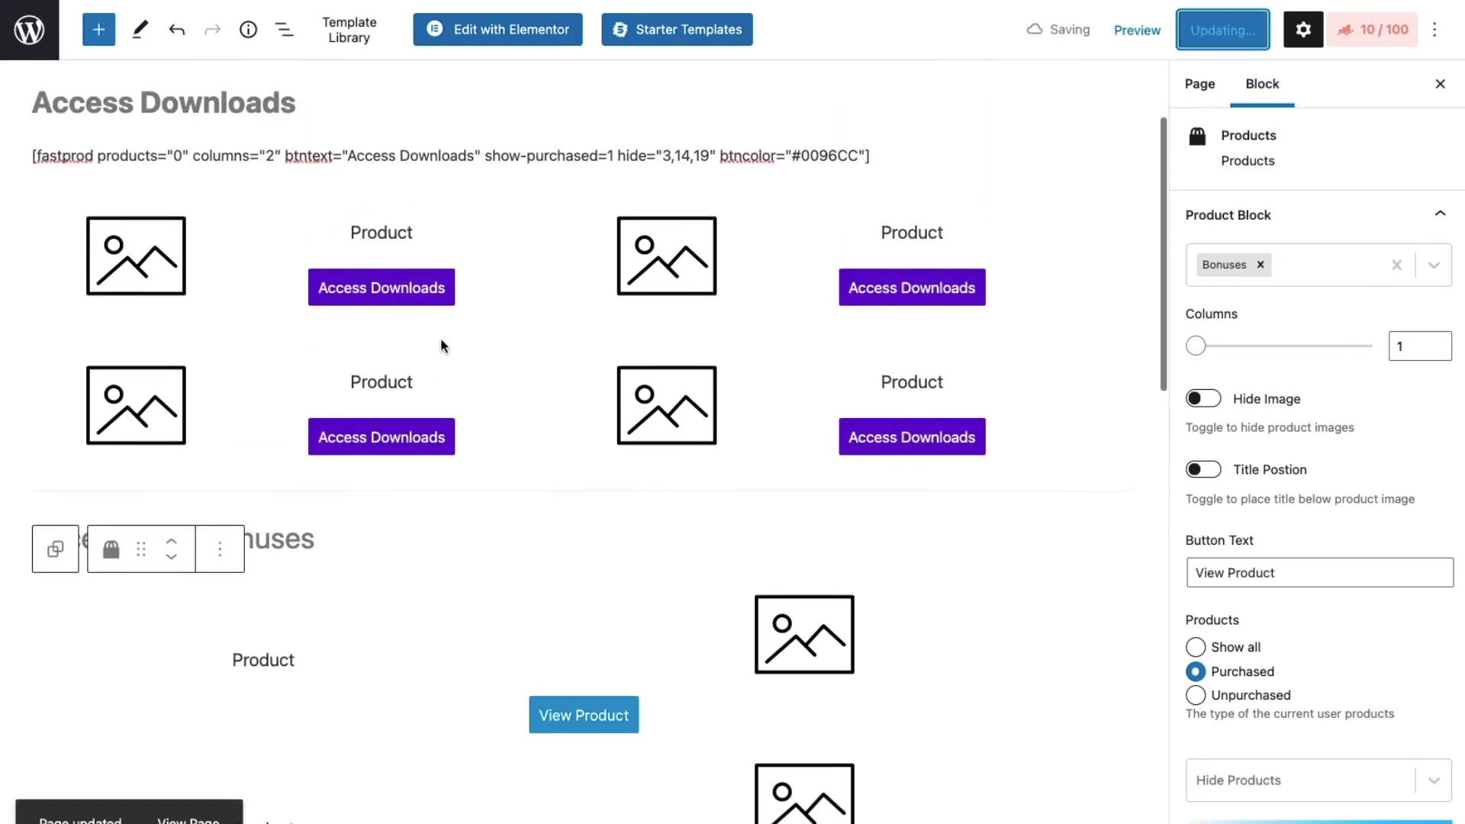
{"action": "left_click", "coordinate": [356, 317]}
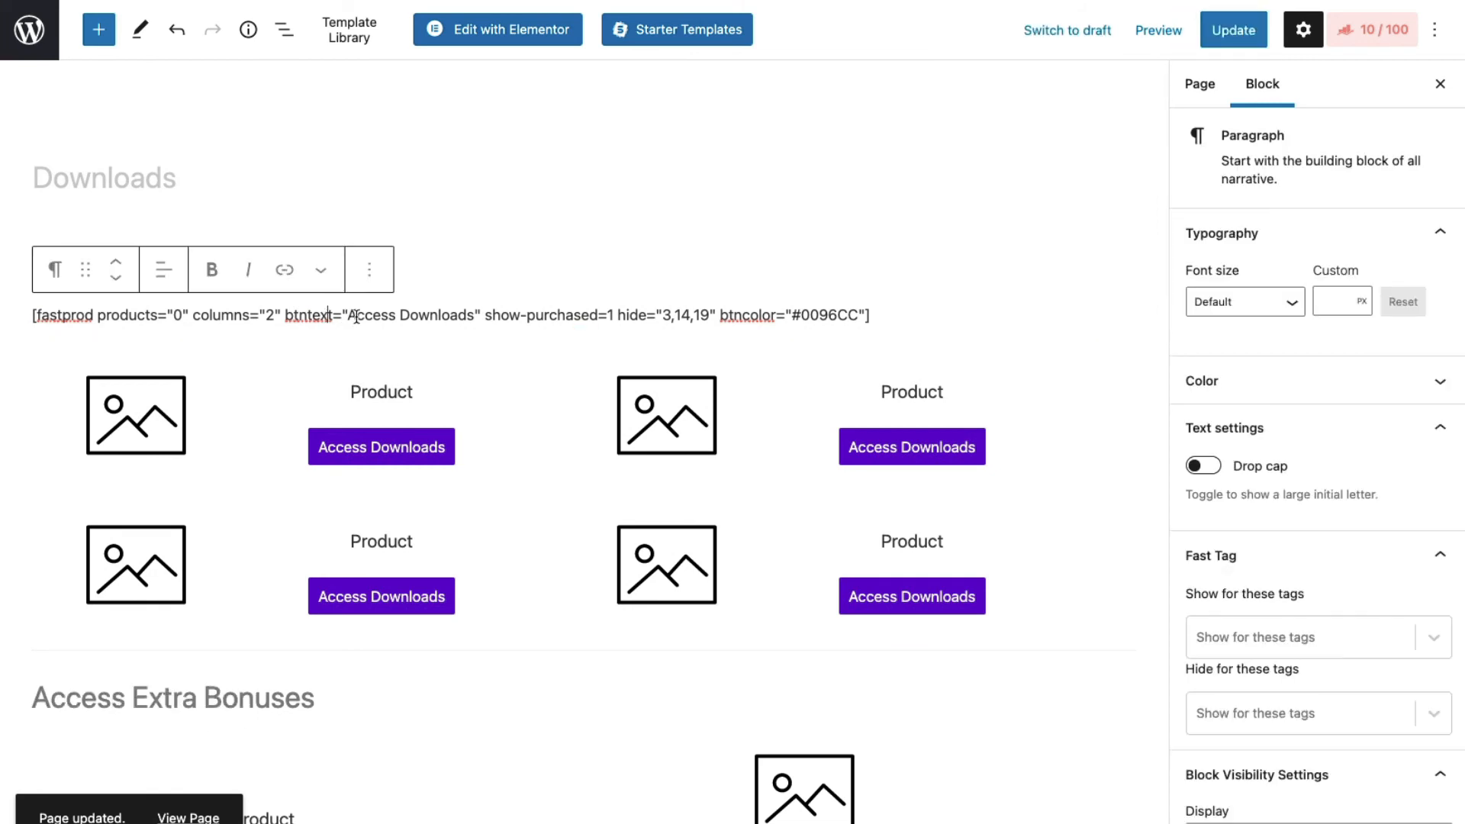
{"action": "left_click", "coordinate": [369, 269]}
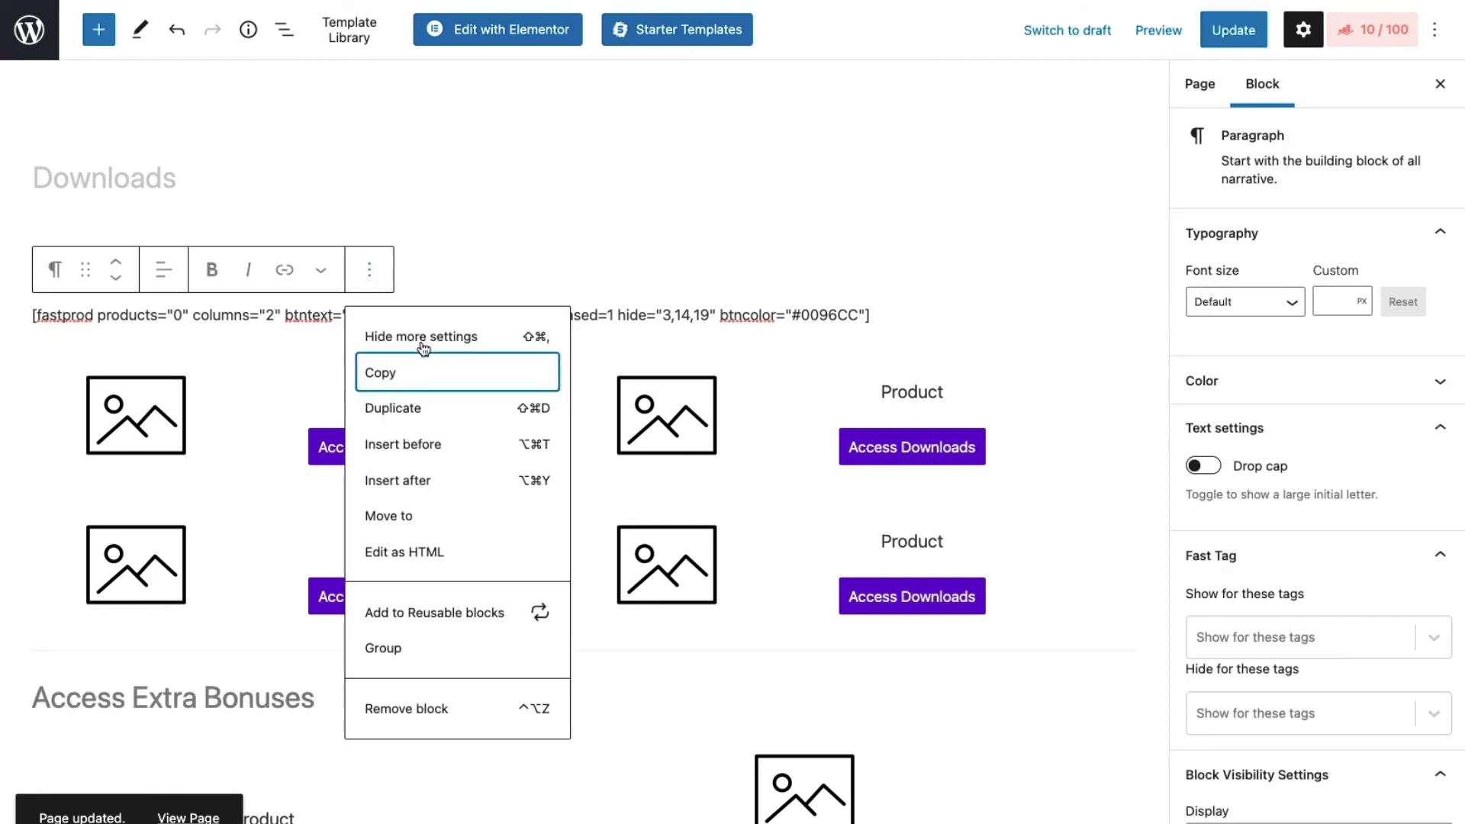
{"action": "left_click", "coordinate": [397, 708]}
- Remove the old fastprod shortcode paragraph below the Access Extra Bonuses product grid
{"action": "scroll", "coordinate": [299, 664], "scroll_direction": "down", "scroll_amount": 10}
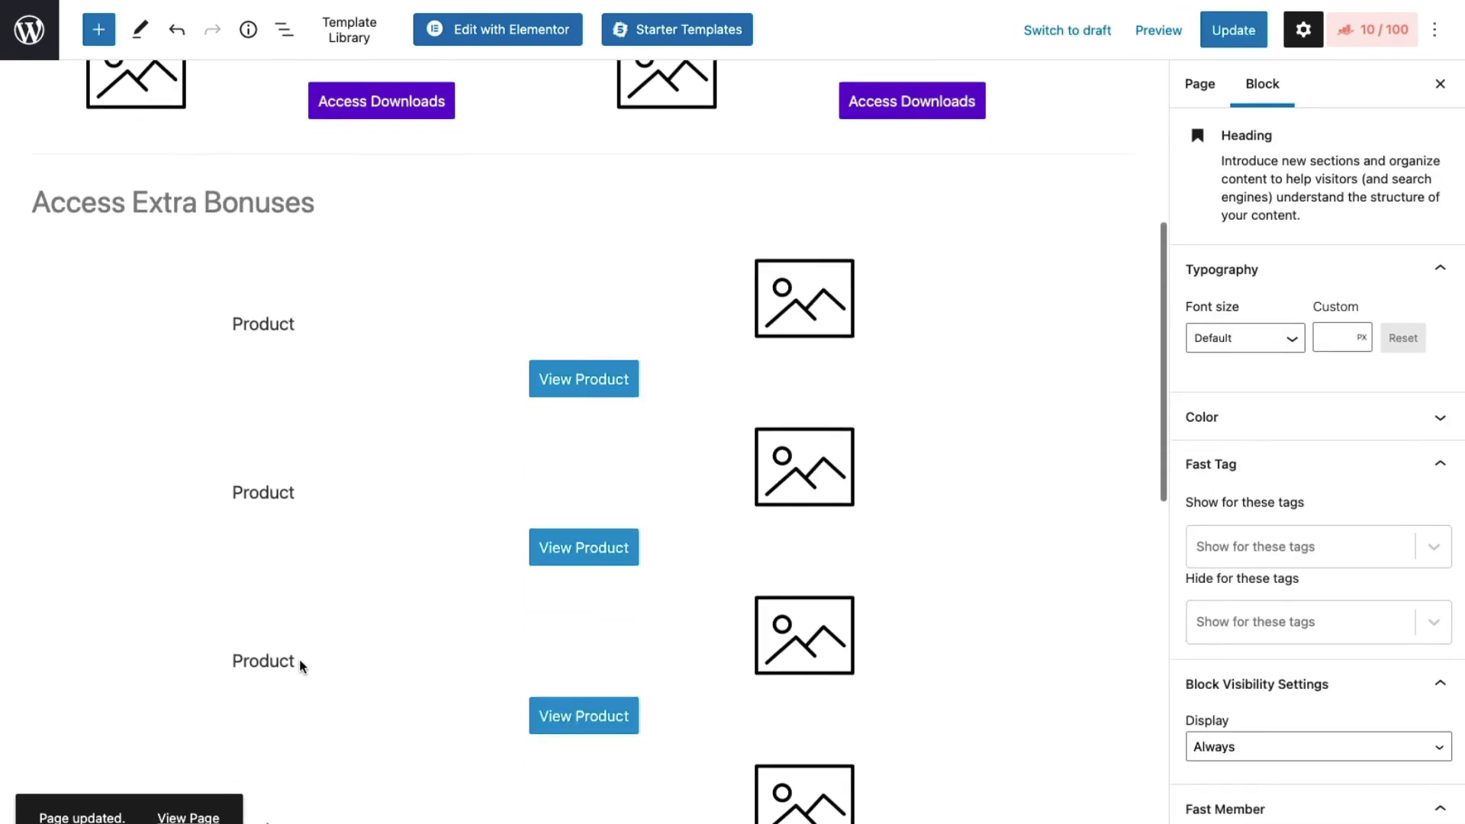
{"action": "left_click", "coordinate": [302, 658]}
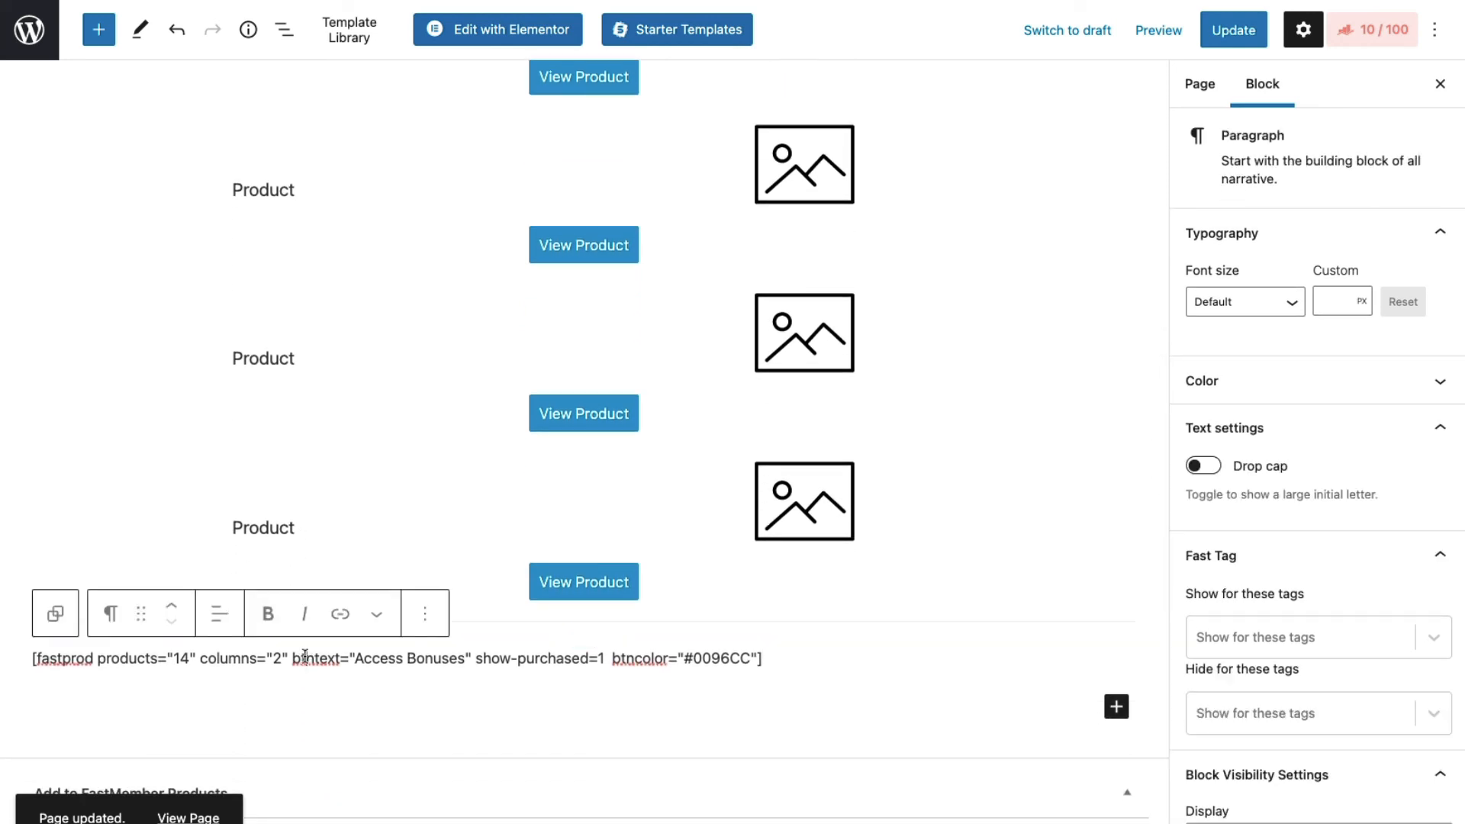
{"action": "left_click", "coordinate": [425, 615]}
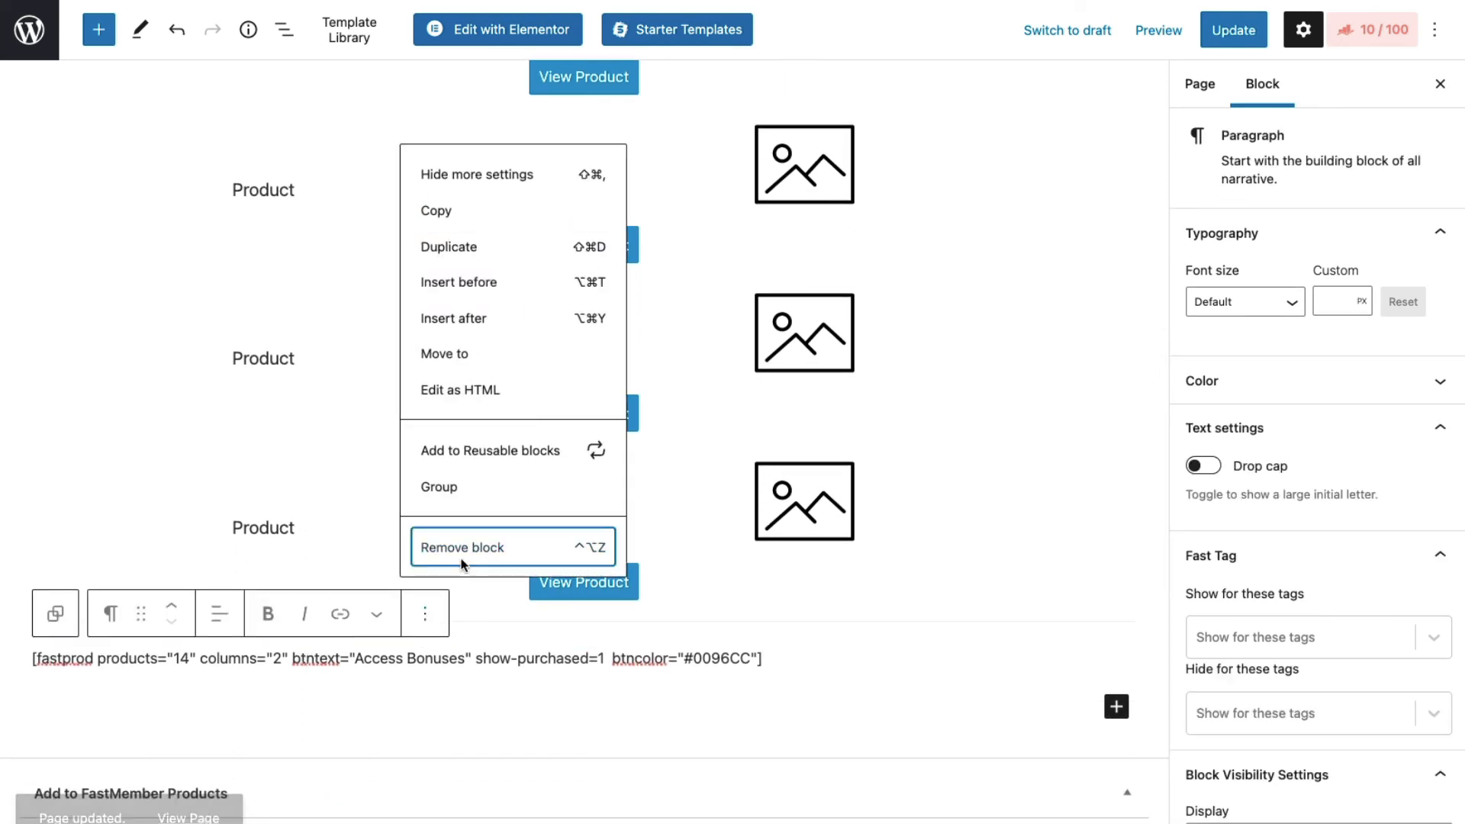
{"action": "left_click", "coordinate": [459, 554]}
- Update the page and review the product grid and bonuses section on the live Downloads page
{"action": "left_click", "coordinate": [1235, 34]}
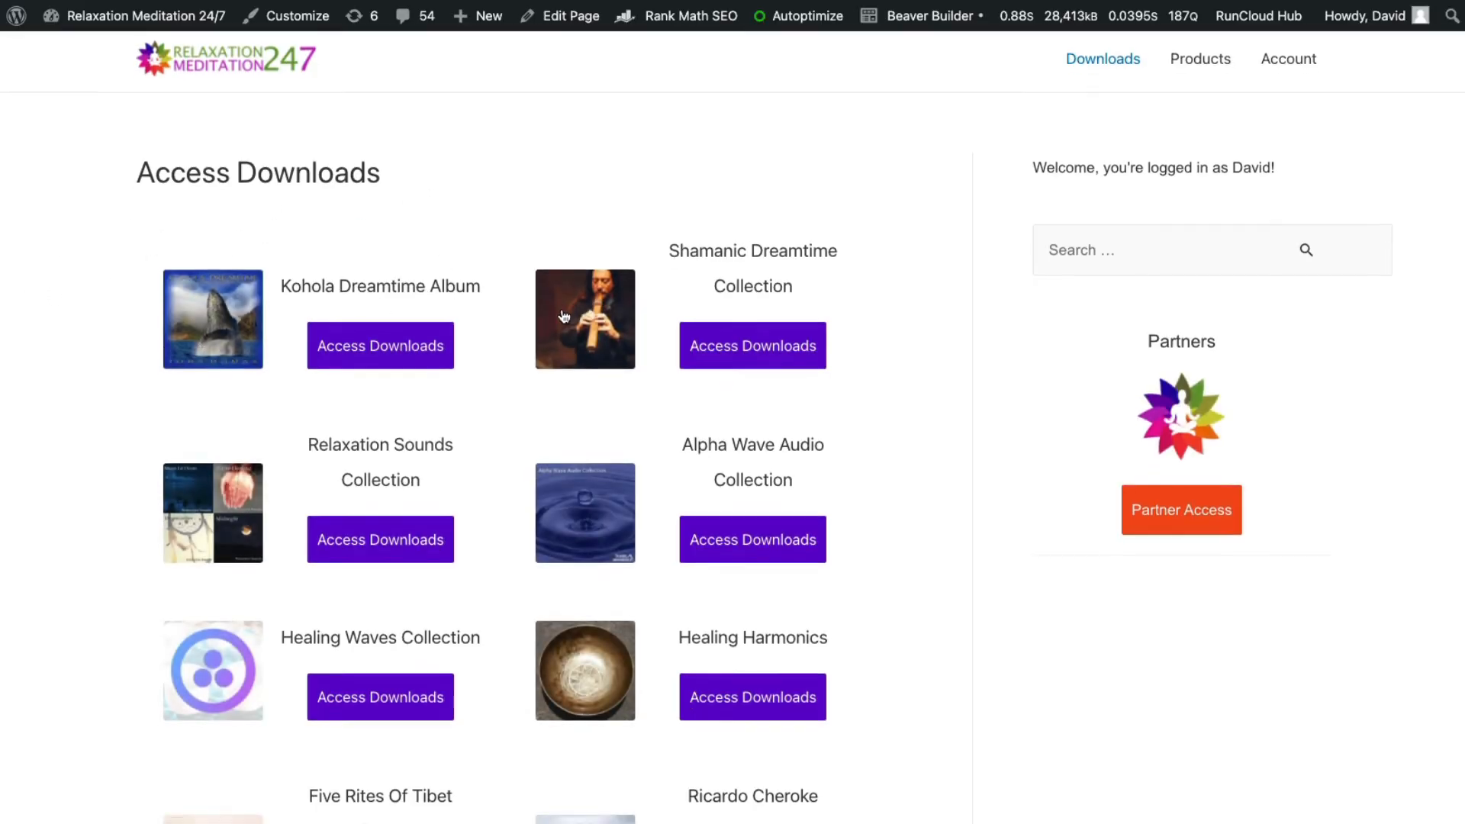
{"action": "scroll", "coordinate": [510, 267], "scroll_direction": "down", "scroll_amount": 5}
{"action": "scroll", "coordinate": [565, 334], "scroll_direction": "down", "scroll_amount": 5}
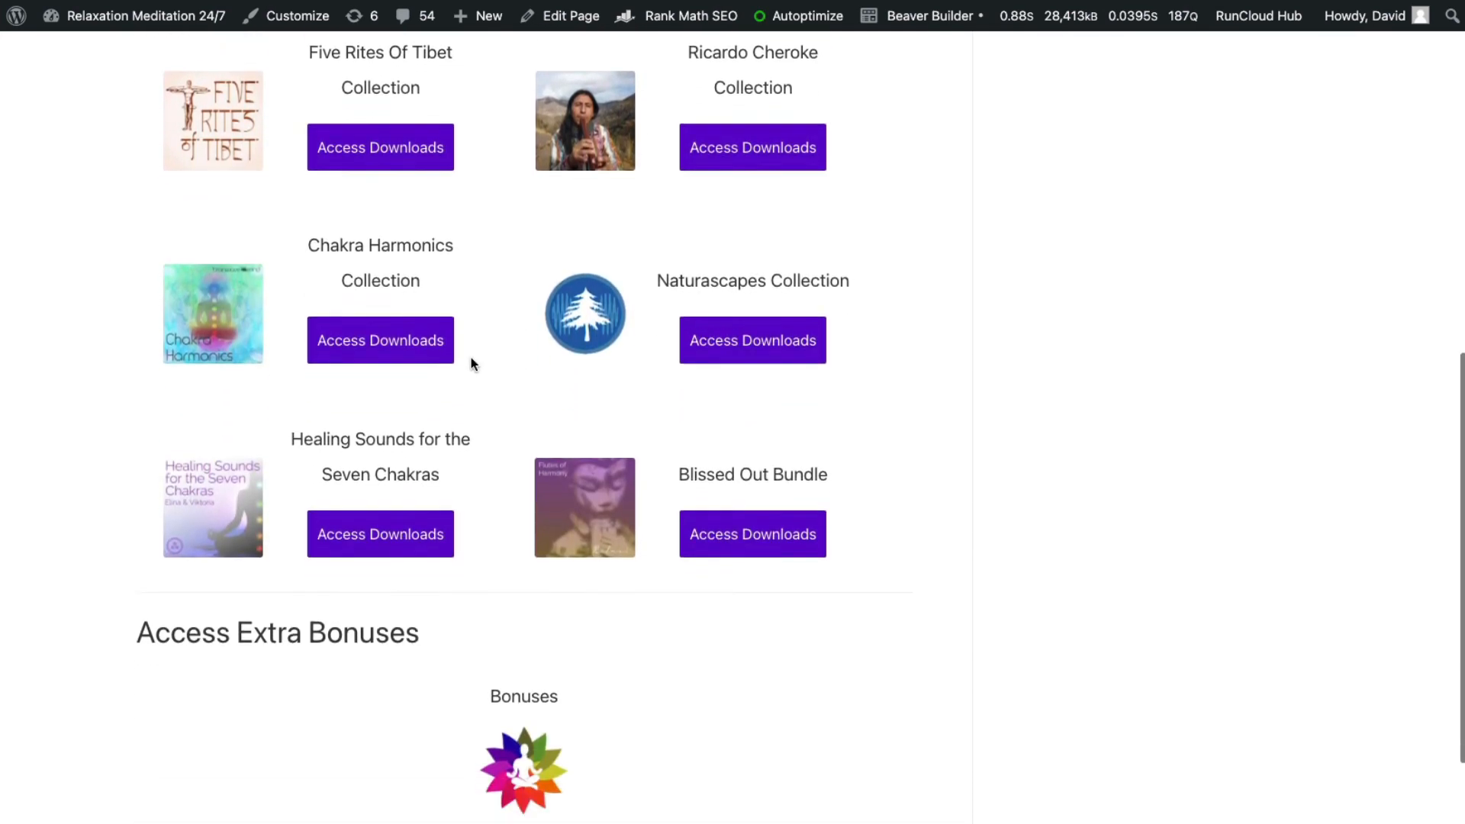
{"action": "scroll", "coordinate": [470, 363], "scroll_direction": "down", "scroll_amount": 4}
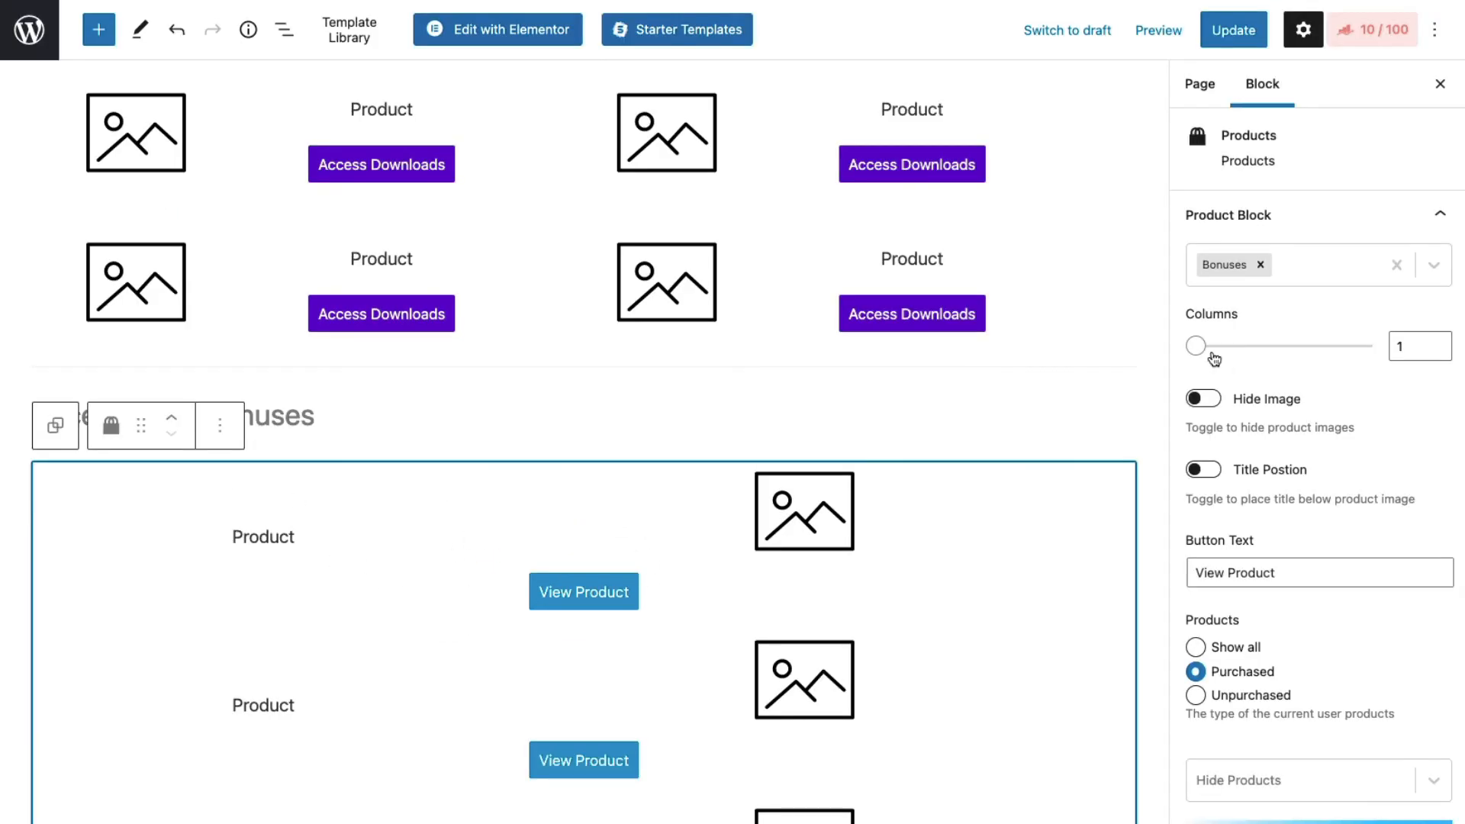
- Set the Bonuses Products block to two columns and turn on its Title Position option
{"action": "left_click_drag", "start_coordinate": [1208, 351], "coordinate": [1245, 347]}
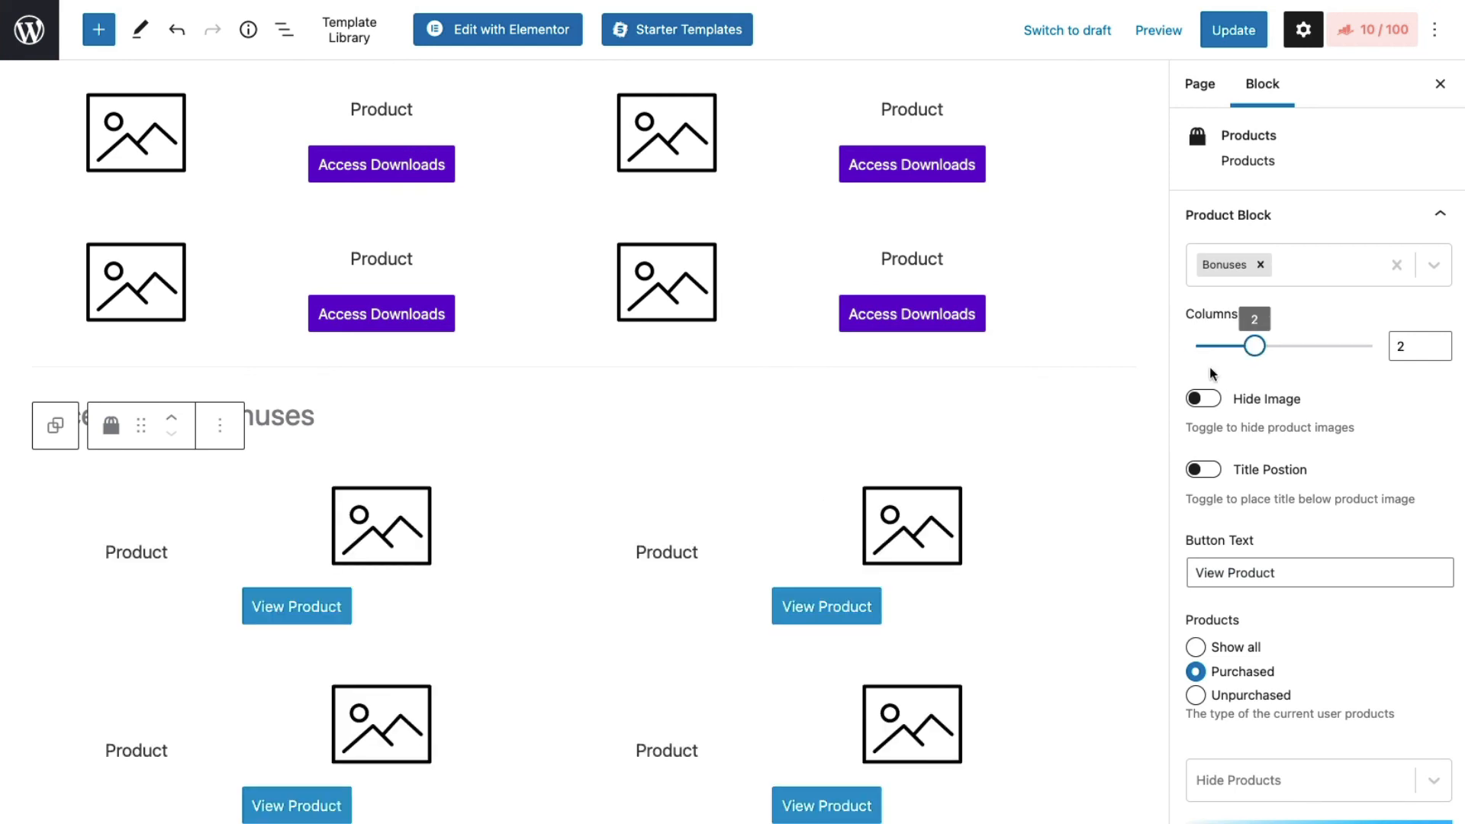
{"action": "key", "text": "Tab"}
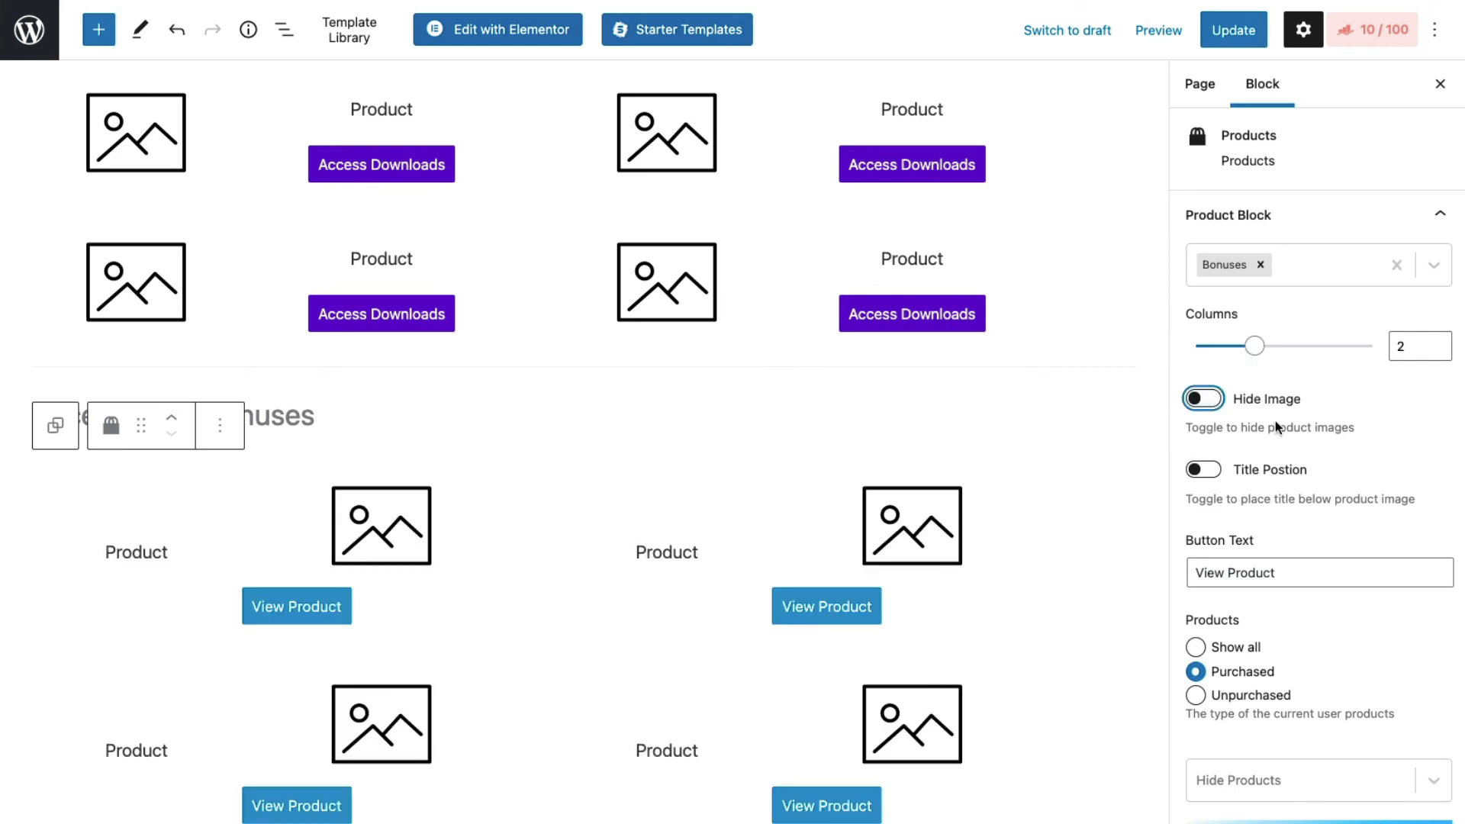
{"action": "left_click", "coordinate": [1210, 471]}
- Save the bonuses layout changes and check the result on the live Downloads page
{"action": "left_click", "coordinate": [1234, 31]}
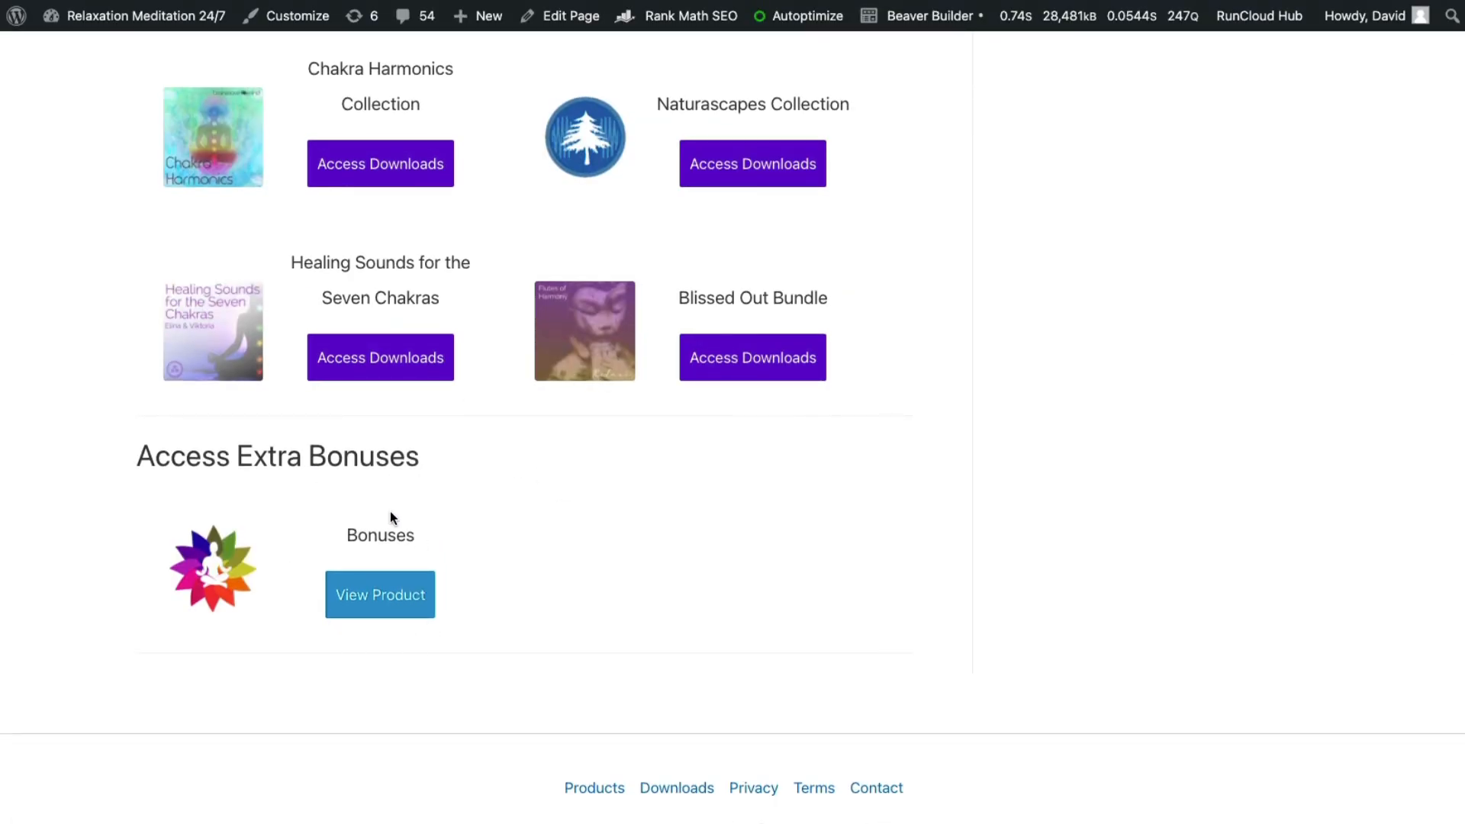
{"action": "scroll", "coordinate": [376, 605], "scroll_direction": "up", "scroll_amount": 10}
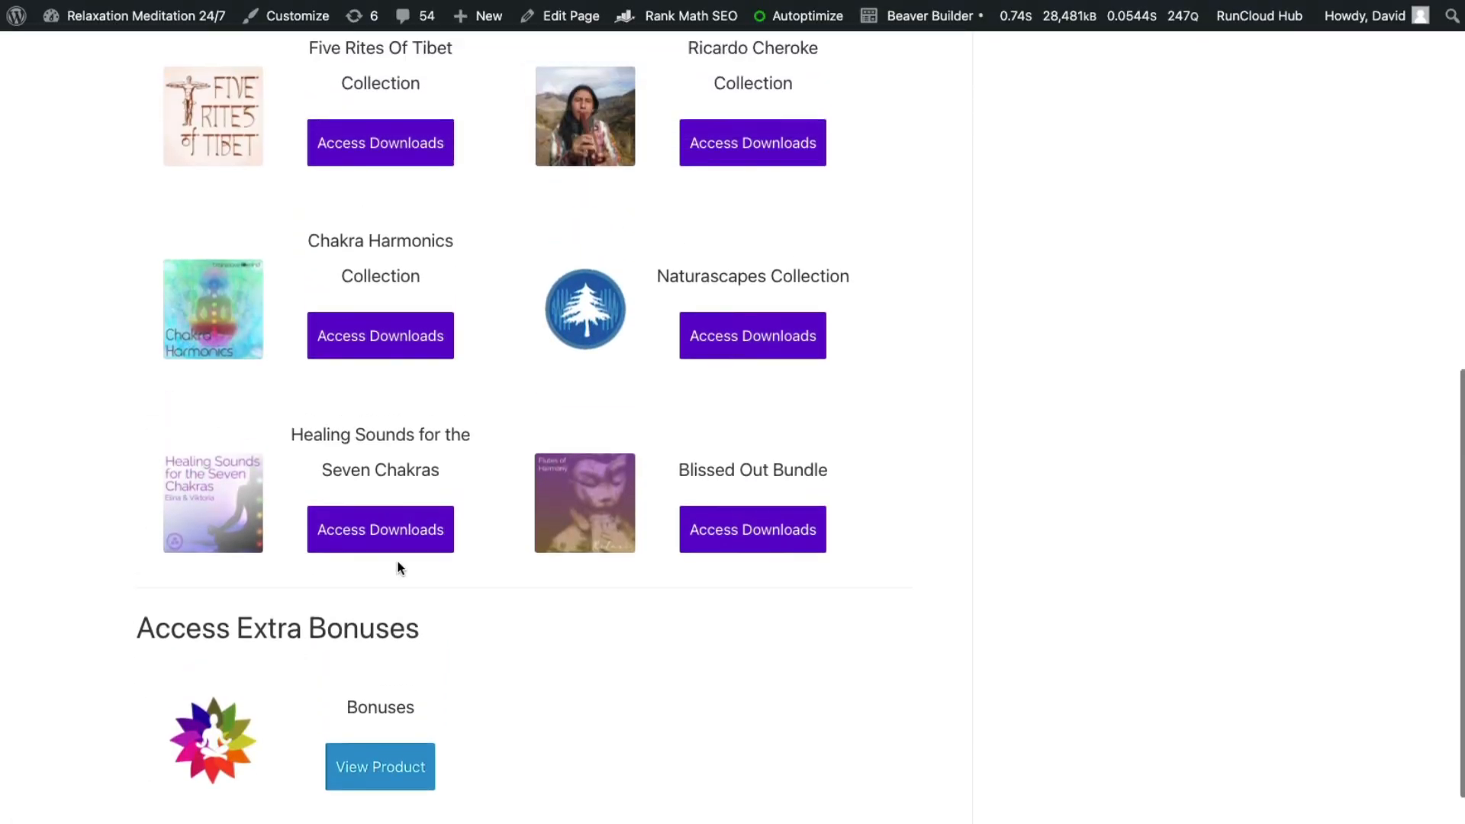
{"action": "scroll", "coordinate": [418, 363], "scroll_direction": "up", "scroll_amount": 3}
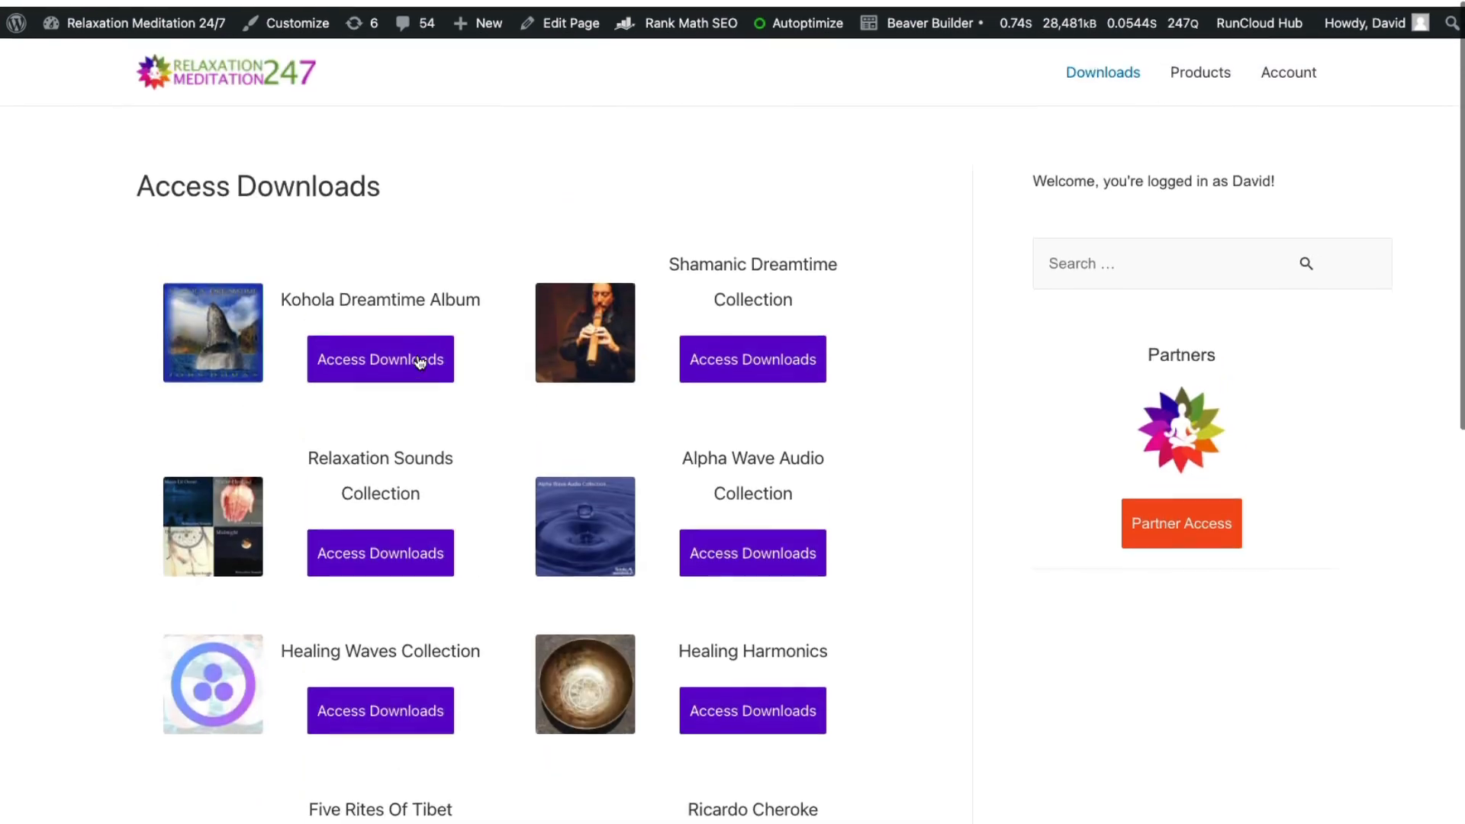